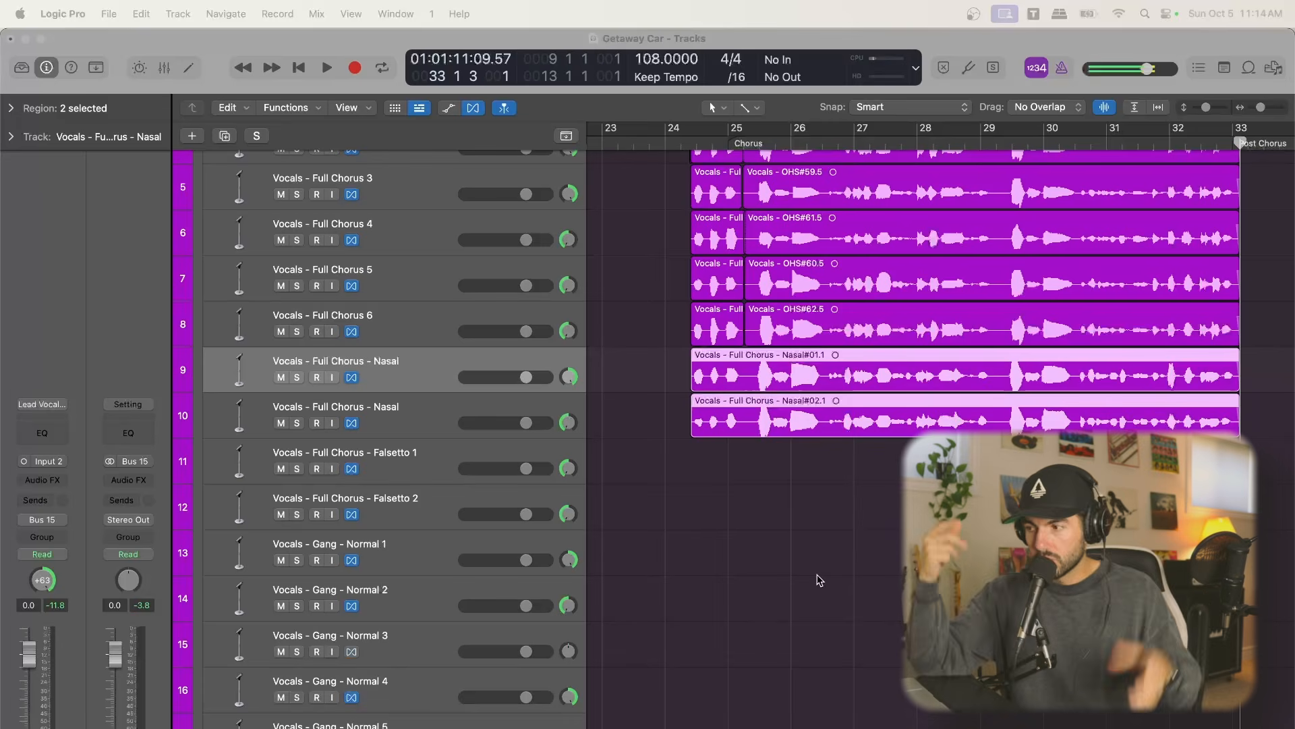
Select the Full Chorus - Falsetto 1 track and place the playhead ahead of the chorus vocals, before bar 25
{"action": "left_click", "coordinate": [416, 466]}
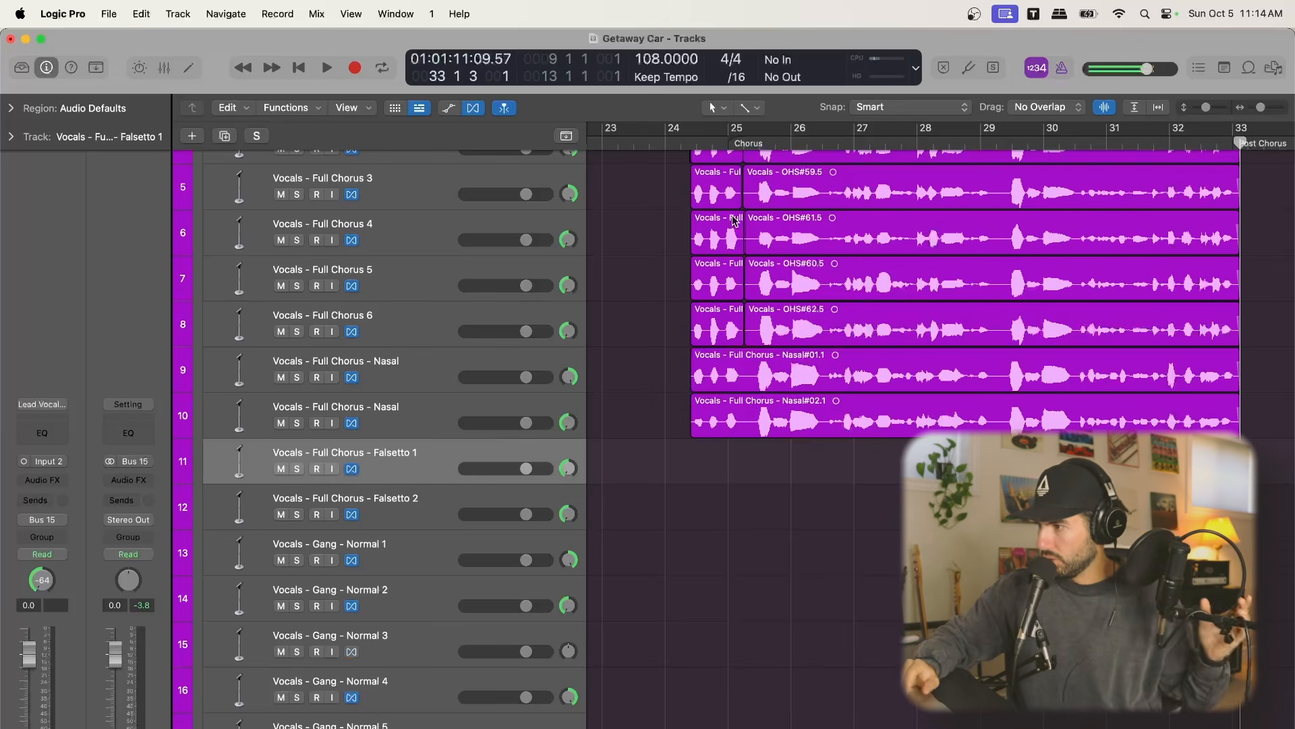
{"action": "left_click_drag", "start_coordinate": [706, 139], "coordinate": [696, 140]}
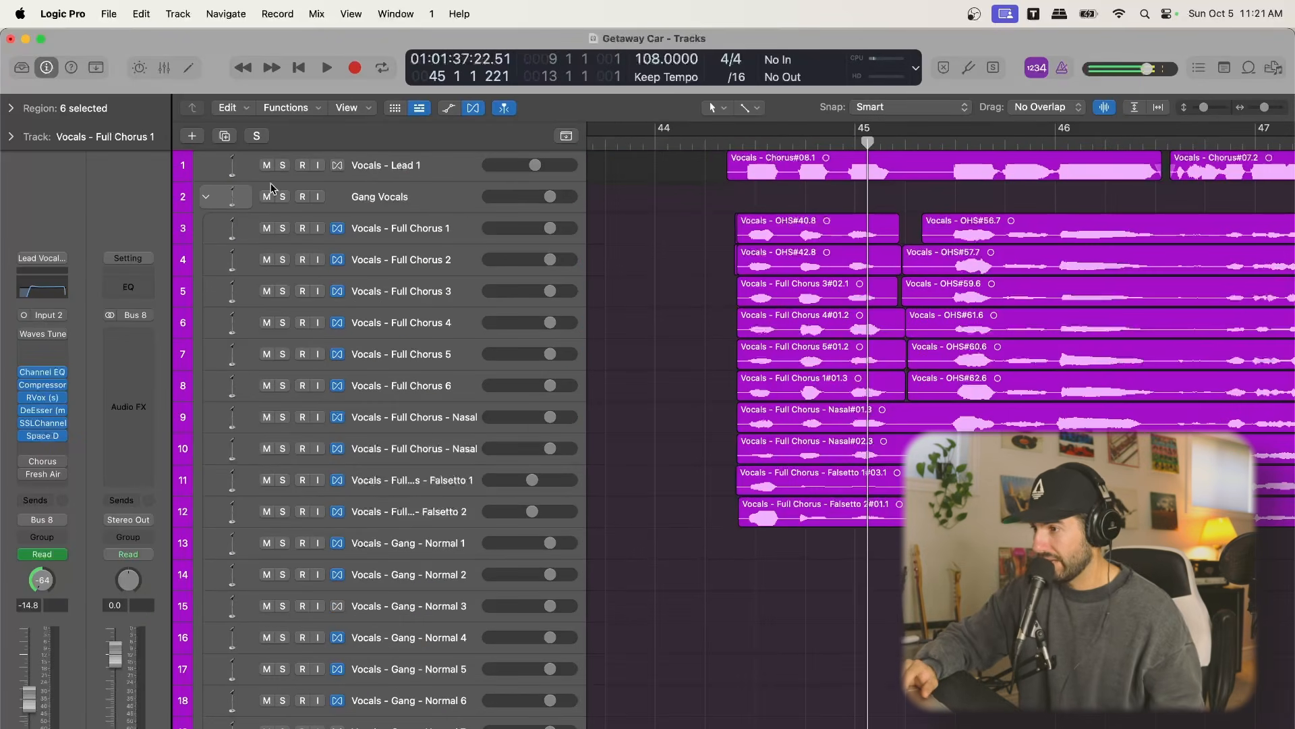
Listen to the Gang Vocals stack soloed in the bar 45 chorus, stop playback and remove the solo
{"action": "left_click", "coordinate": [282, 197]}
{"action": "key", "text": "space"}
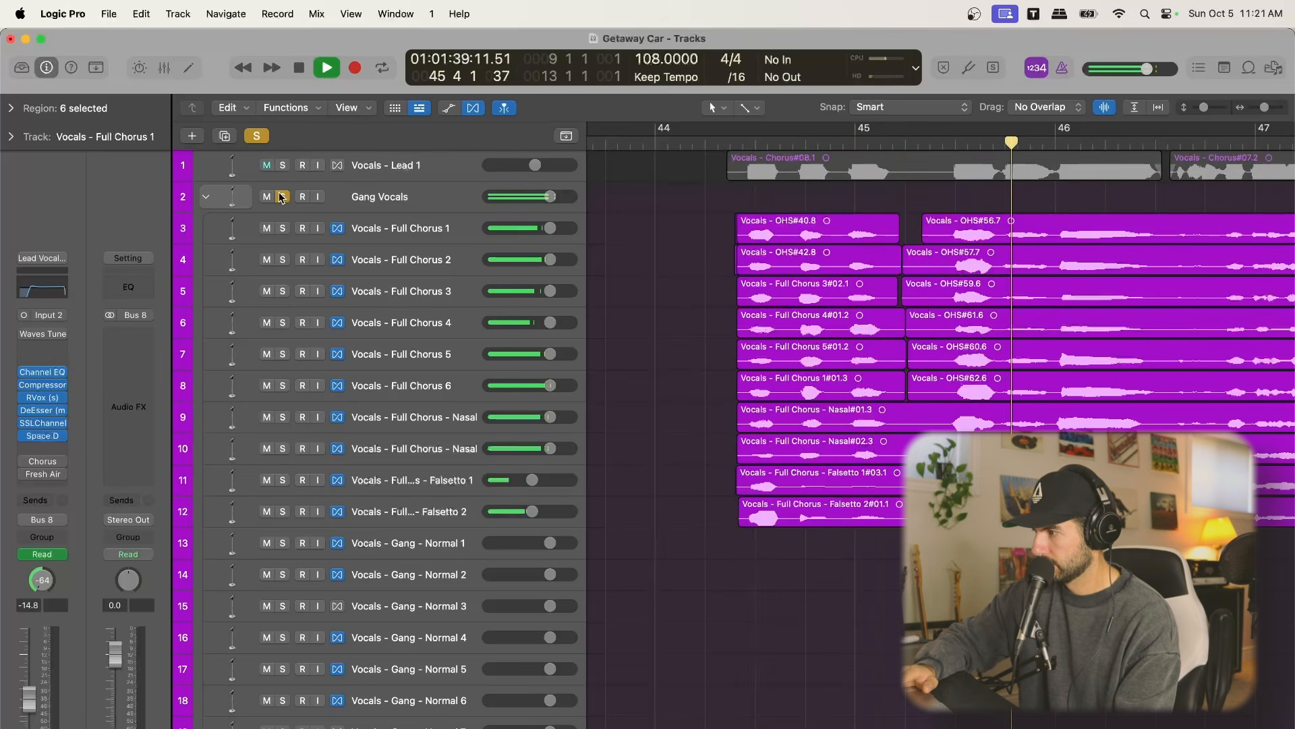
{"action": "key", "text": "space"}
{"action": "left_click", "coordinate": [282, 197]}
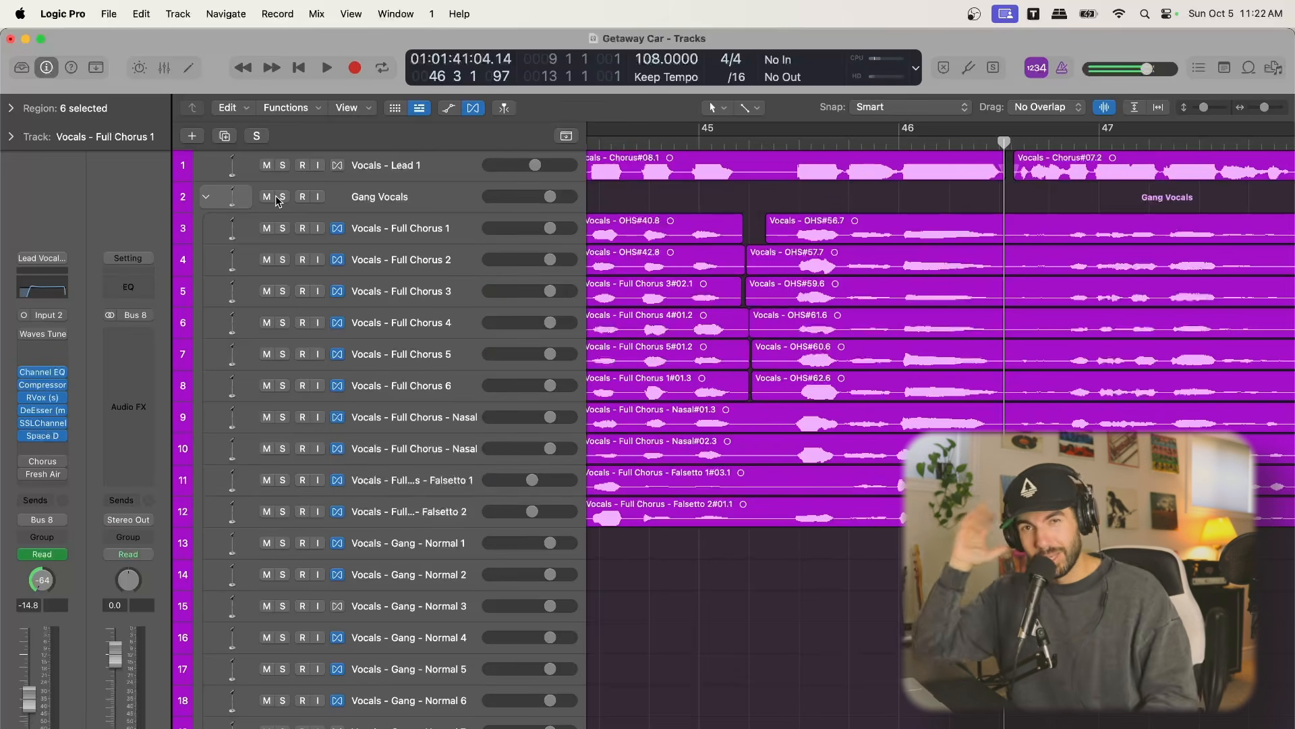
Move the playhead to 44 2 3 1, at the start of the lead chorus region
{"action": "scroll", "coordinate": [785, 202], "scroll_direction": "left", "scroll_amount": 3}
{"action": "left_click", "coordinate": [784, 141]}
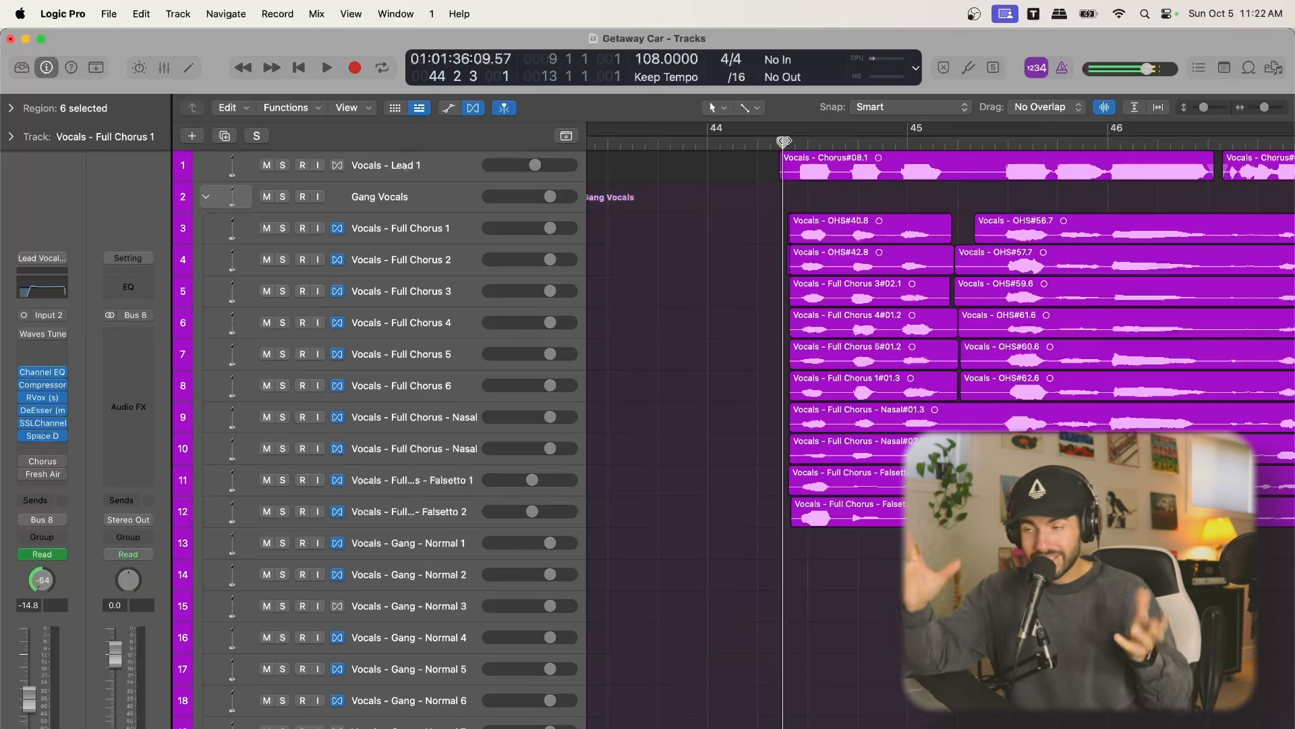
{"action": "scroll", "coordinate": [731, 355], "scroll_direction": "down", "scroll_amount": 8}
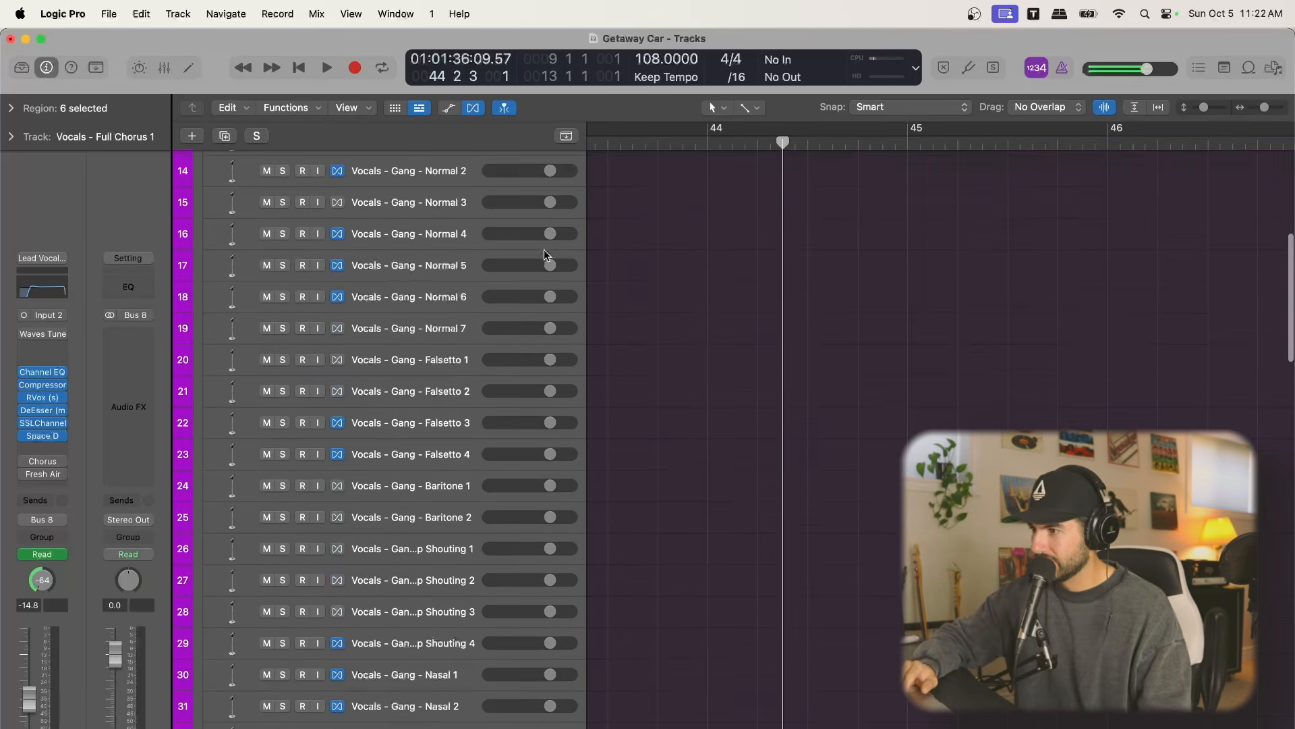
{"action": "scroll", "coordinate": [545, 255], "scroll_direction": "left", "scroll_amount": 1}
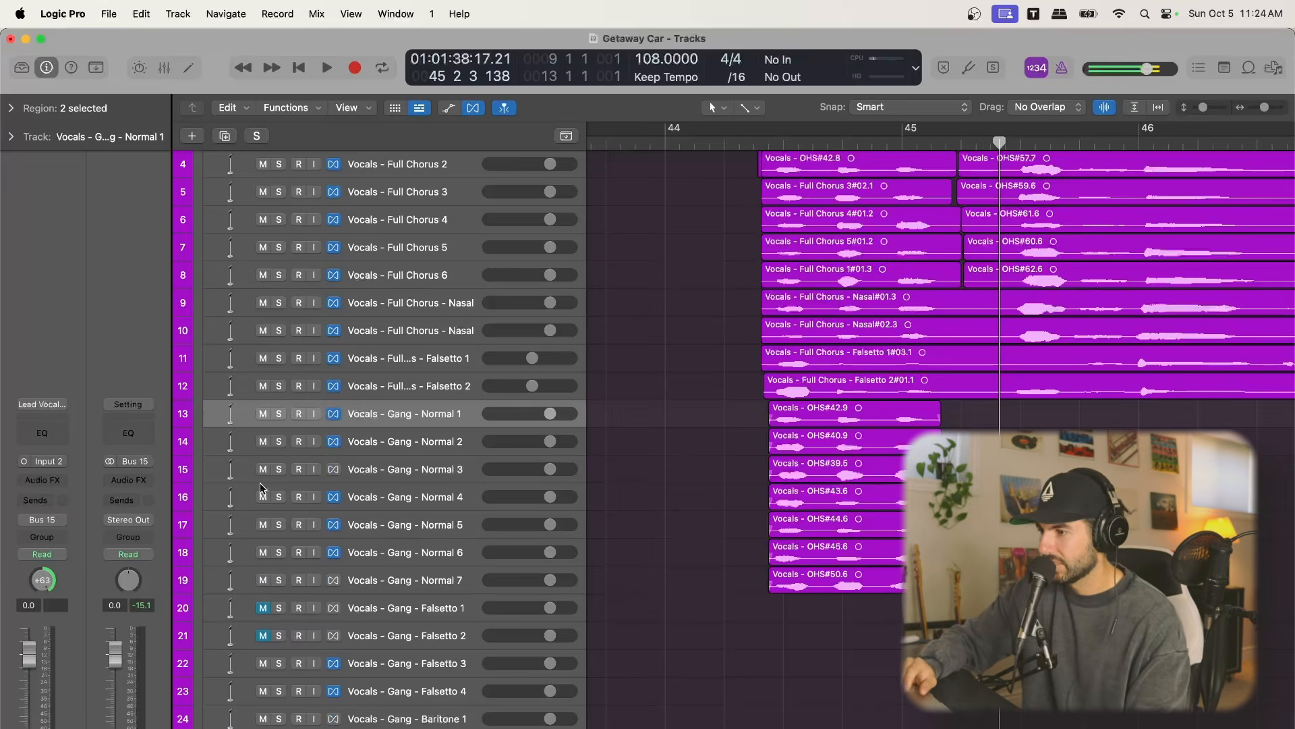
Solo the Gang - Normal 1 to 7 tracks and play them together
{"action": "left_click_drag", "start_coordinate": [281, 415], "coordinate": [277, 580]}
{"action": "key", "text": "space"}
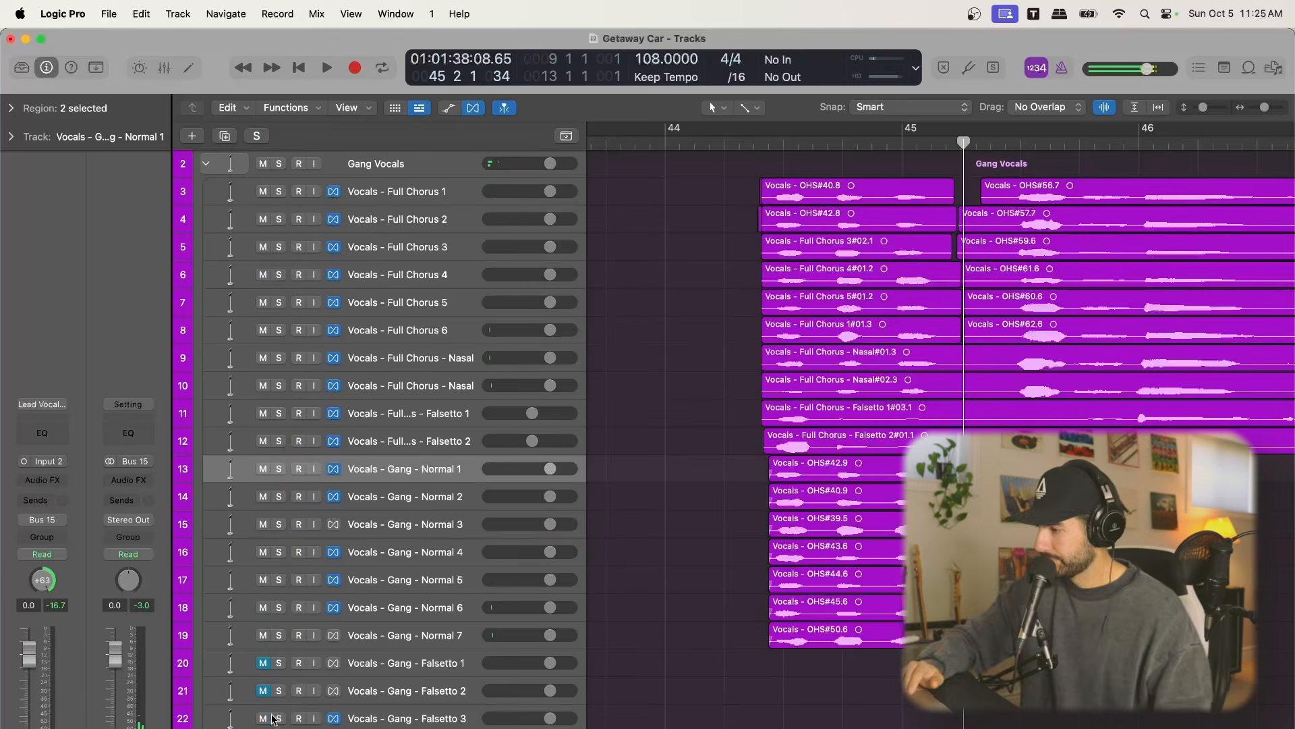
Place the playhead between bars 44 and 45, just before the short gang vocal regions
{"action": "scroll", "coordinate": [273, 718], "scroll_direction": "down", "scroll_amount": 1}
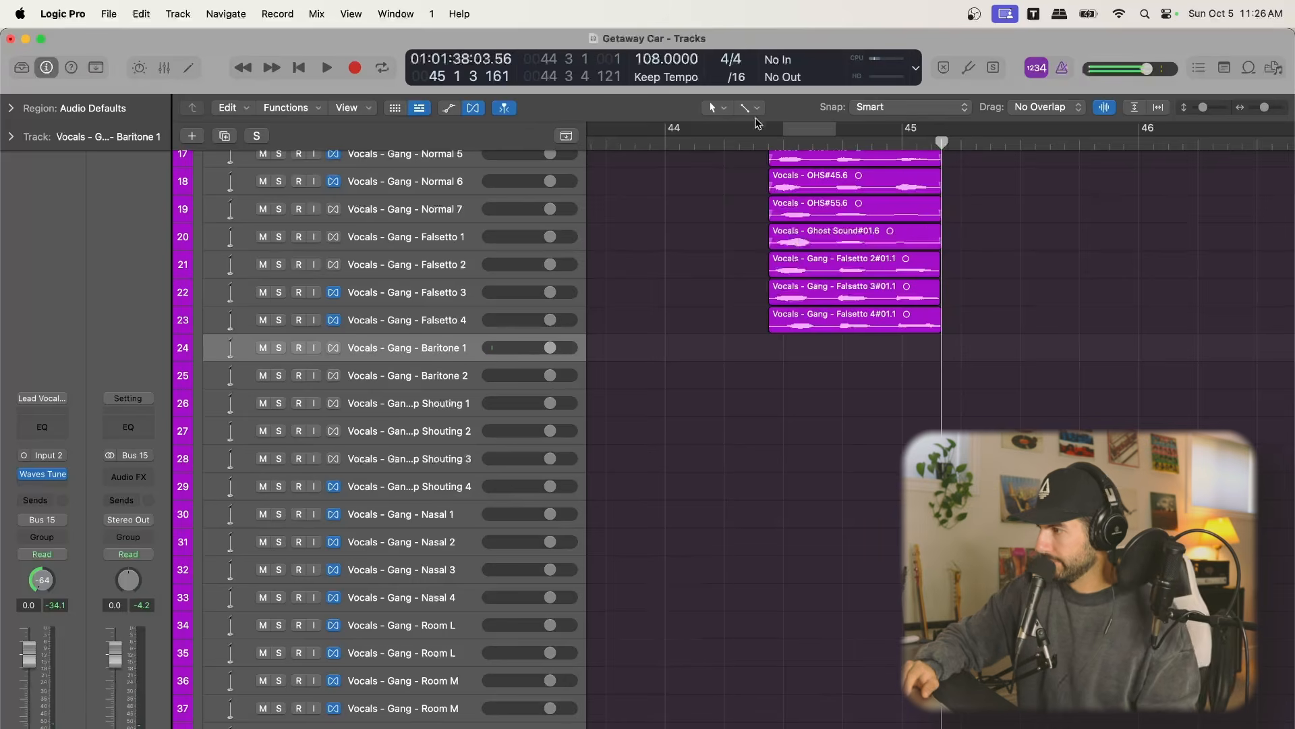
{"action": "left_click", "coordinate": [738, 135]}
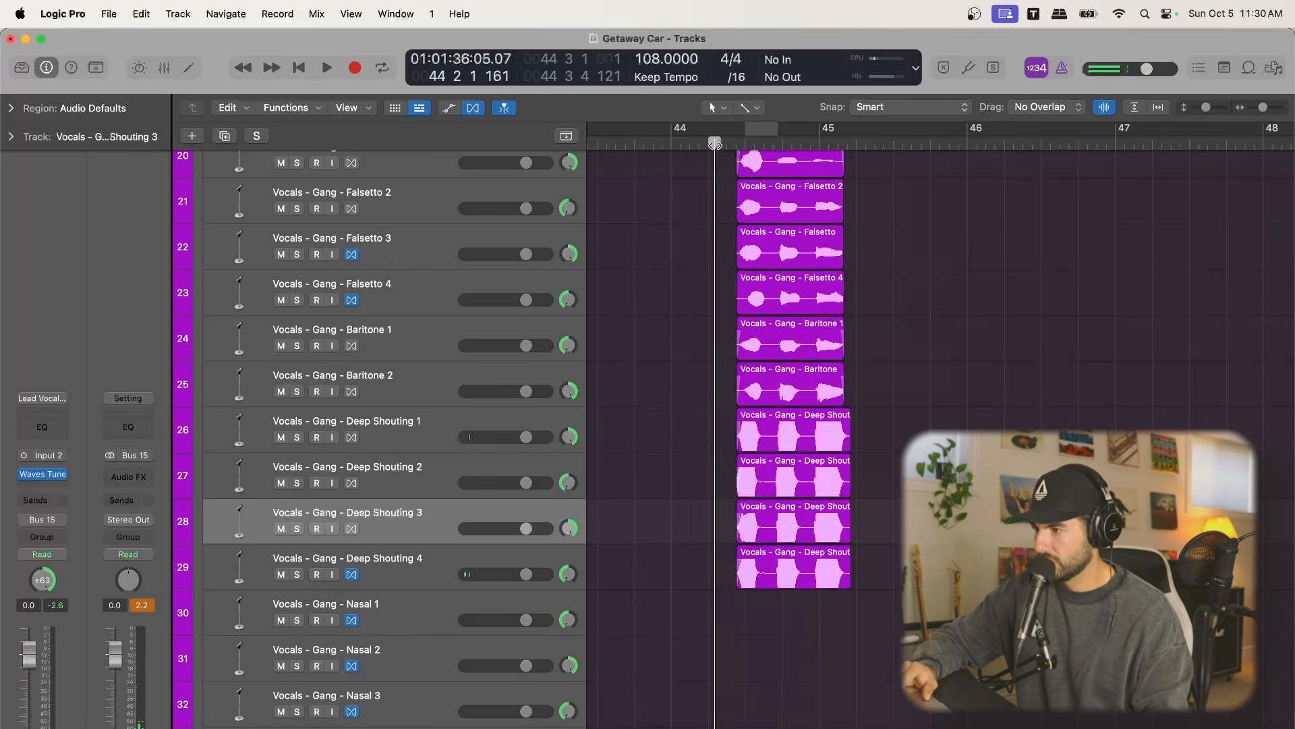
Solo the Gang - Deep Shouting 1 to 4 tracks and play the takes together
{"action": "left_click_drag", "start_coordinate": [299, 438], "coordinate": [298, 575]}
{"action": "left_click", "coordinate": [310, 444]}
{"action": "key", "text": "space"}
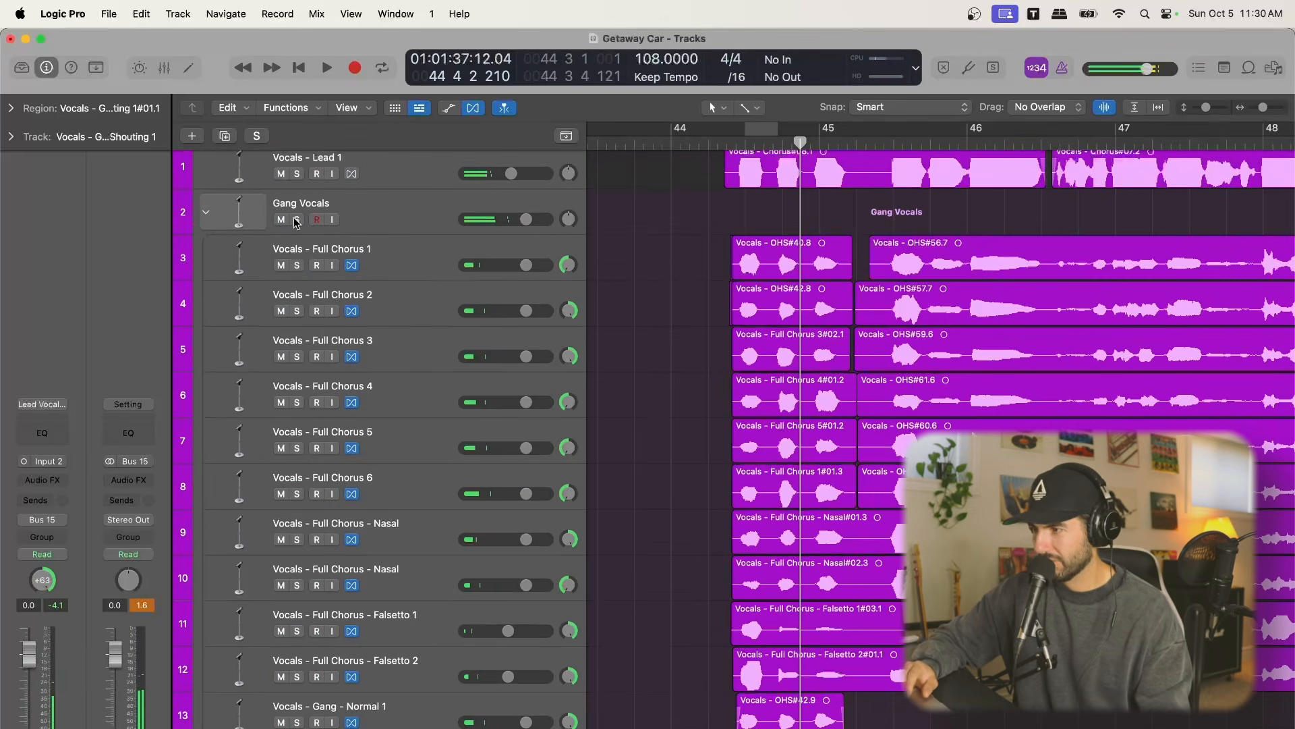
Play the whole Gang Vocals stack soloed to hear all layers together, clear the solo and stop playback
{"action": "left_click", "coordinate": [297, 220]}
{"action": "key", "text": "space"}
{"action": "scroll", "coordinate": [645, 318], "scroll_direction": "down", "scroll_amount": 15}
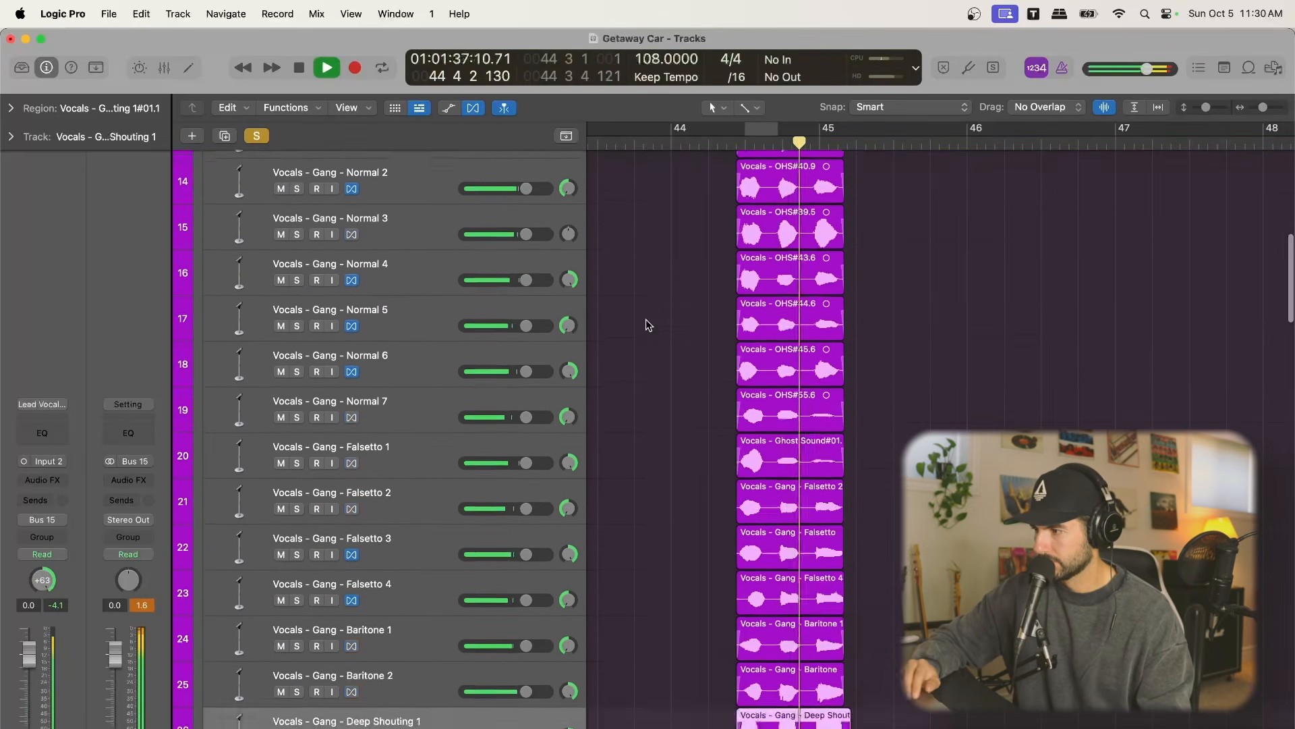
{"action": "scroll", "coordinate": [645, 318], "scroll_direction": "up", "scroll_amount": 6}
{"action": "left_click", "coordinate": [256, 136]}
{"action": "key", "text": "space"}
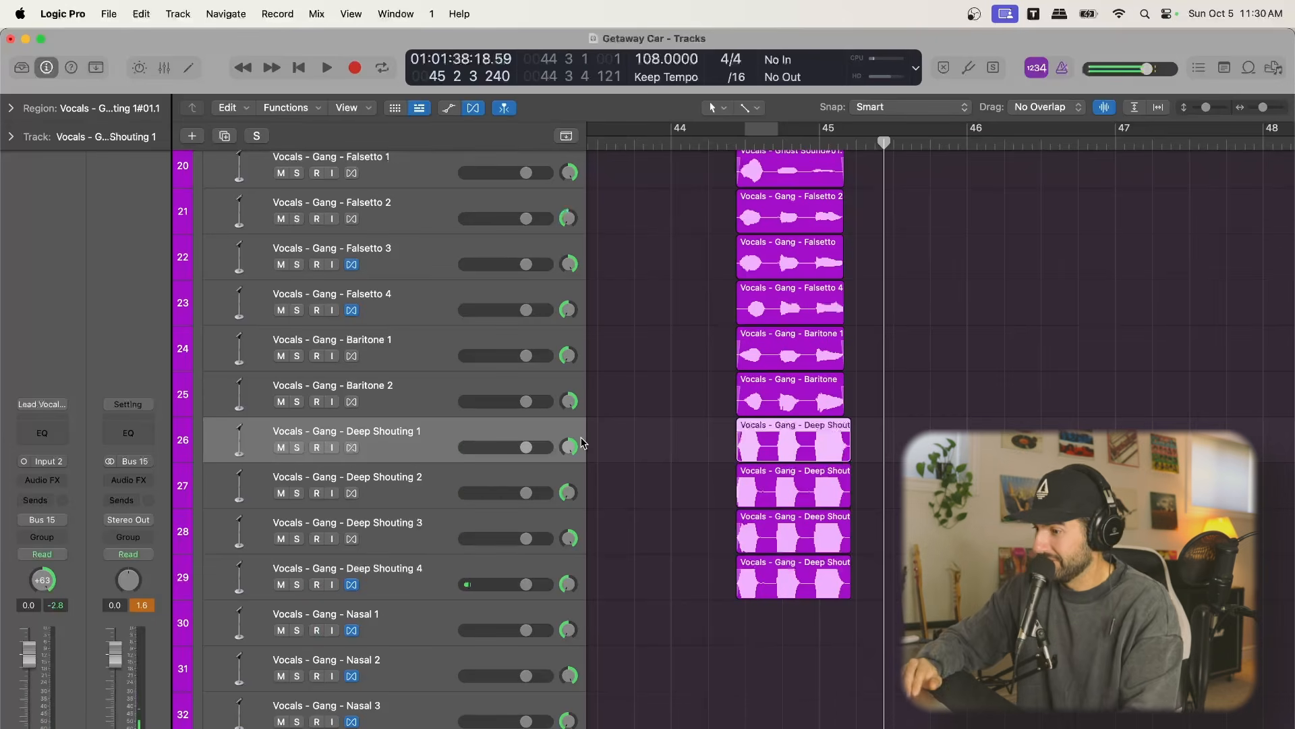
Step through the Gang - Nasal tracks and select Gang - Nasal 4
{"action": "scroll", "coordinate": [582, 442], "scroll_direction": "down", "scroll_amount": 3}
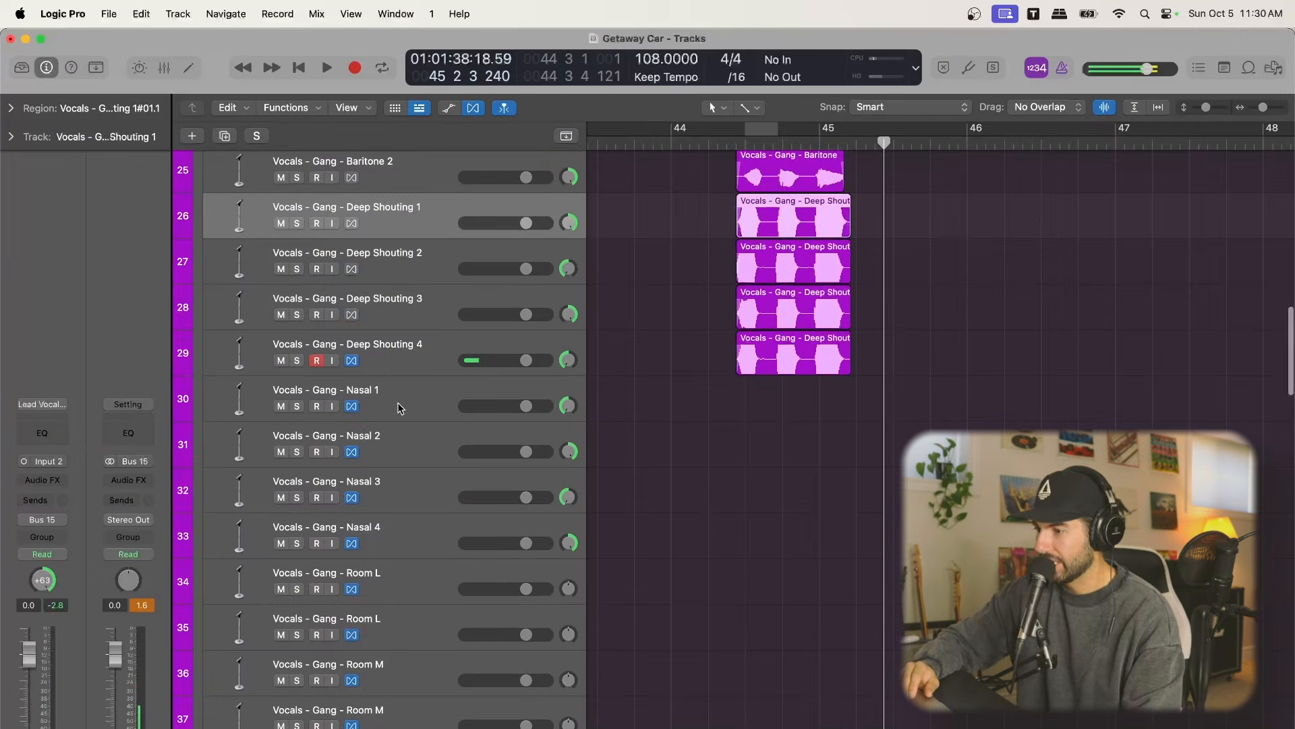
{"action": "left_click", "coordinate": [426, 405]}
{"action": "left_click", "coordinate": [419, 447]}
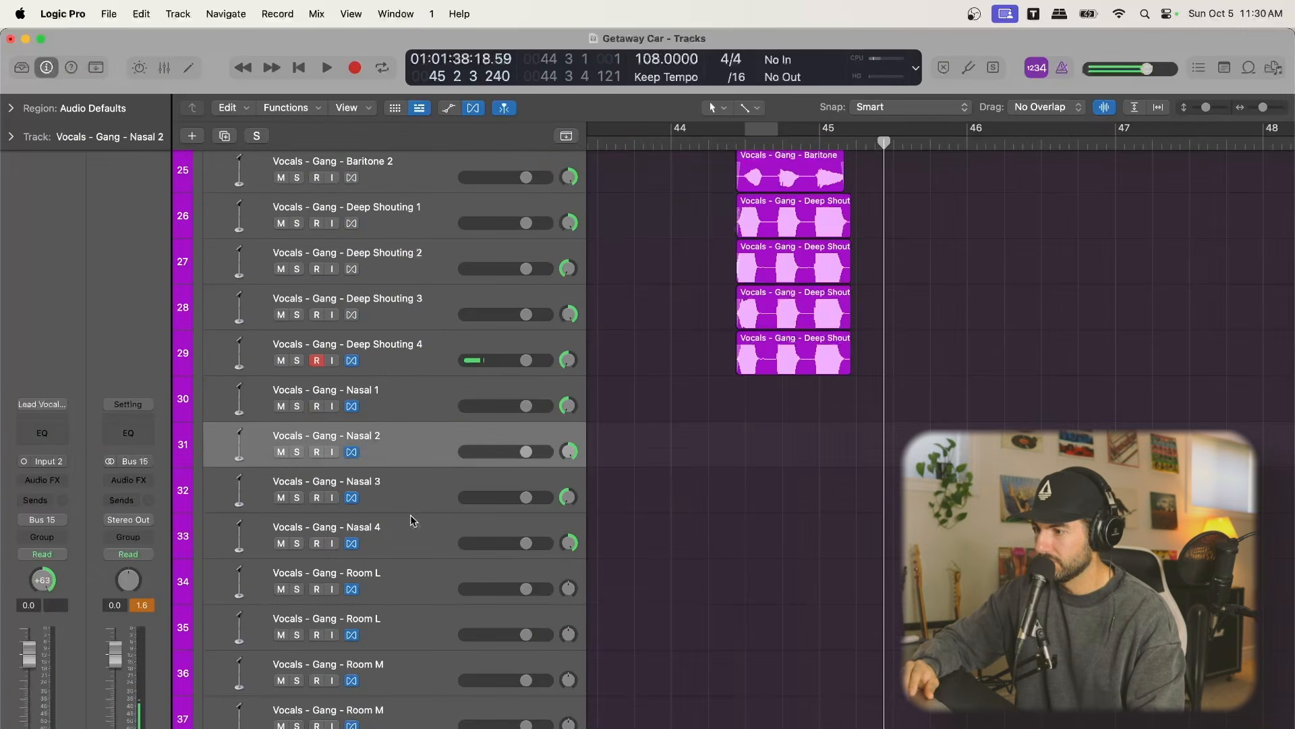
{"action": "left_click", "coordinate": [413, 519]}
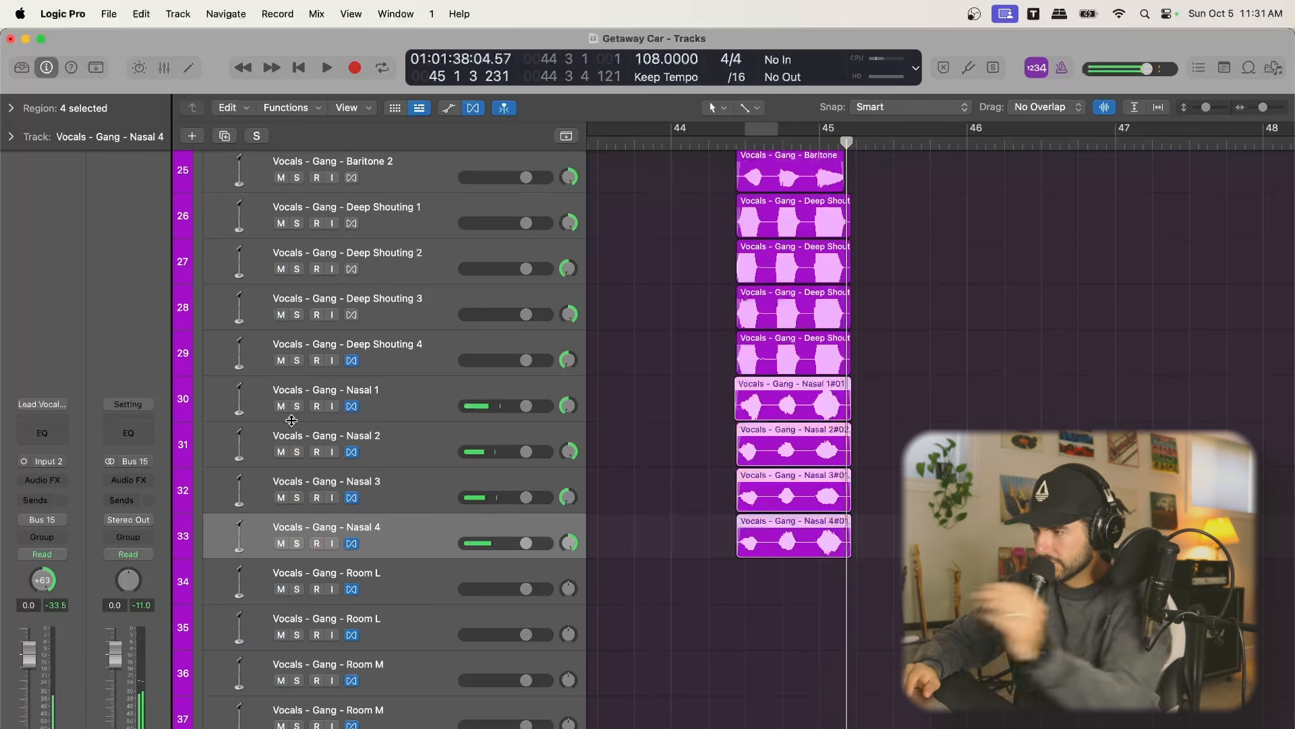
Solo the Gang - Nasal 1 to 4 tracks and play the takes together
{"action": "left_click", "coordinate": [296, 406]}
{"action": "left_click_drag", "start_coordinate": [298, 410], "coordinate": [296, 539]}
{"action": "key", "text": "space"}
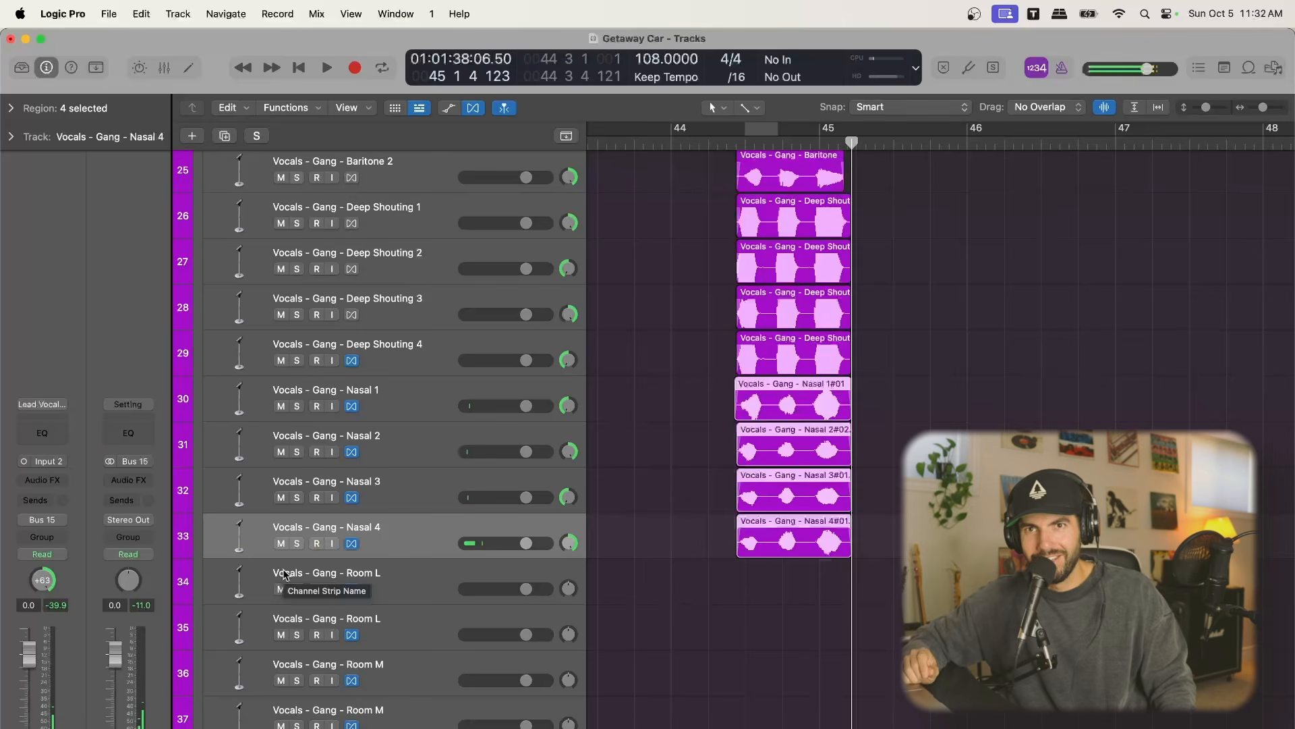
Select the first Gang - Room L track and bring the bars before the gang phrase into view
{"action": "scroll", "coordinate": [718, 703], "scroll_direction": "down", "scroll_amount": 7}
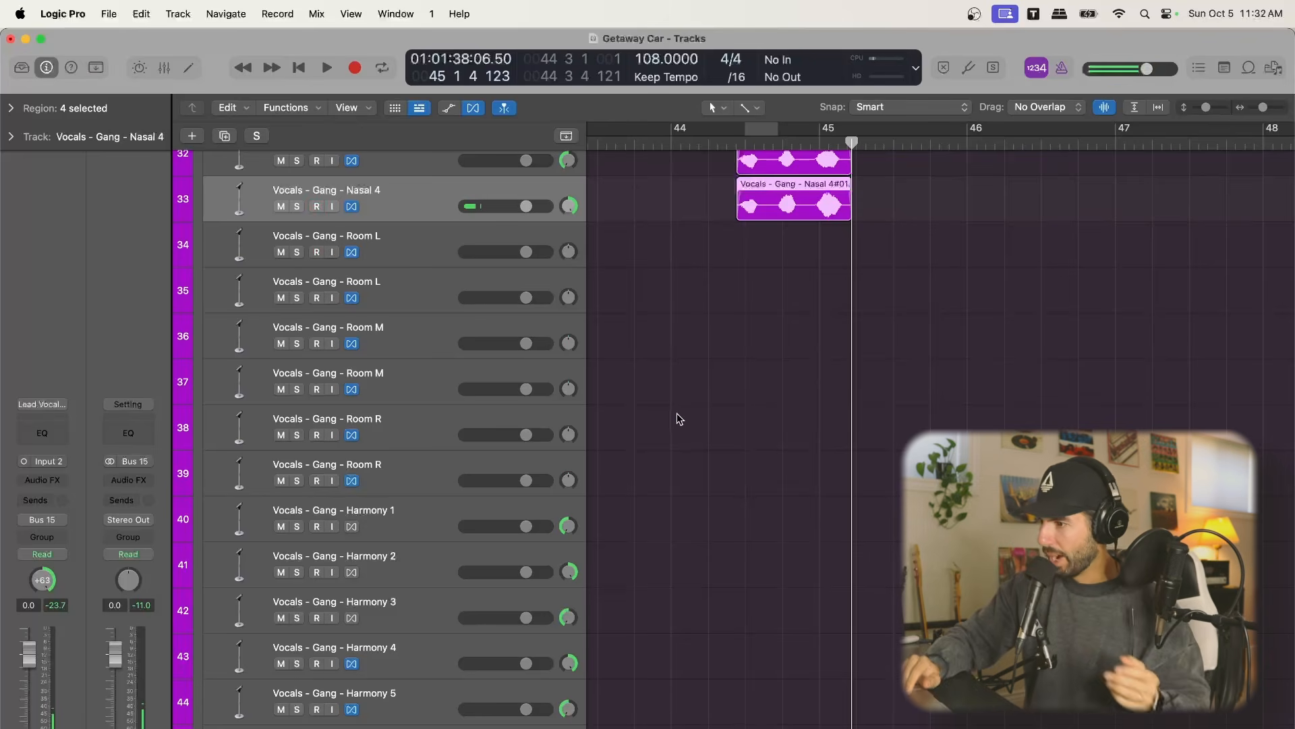
{"action": "left_click", "coordinate": [409, 238]}
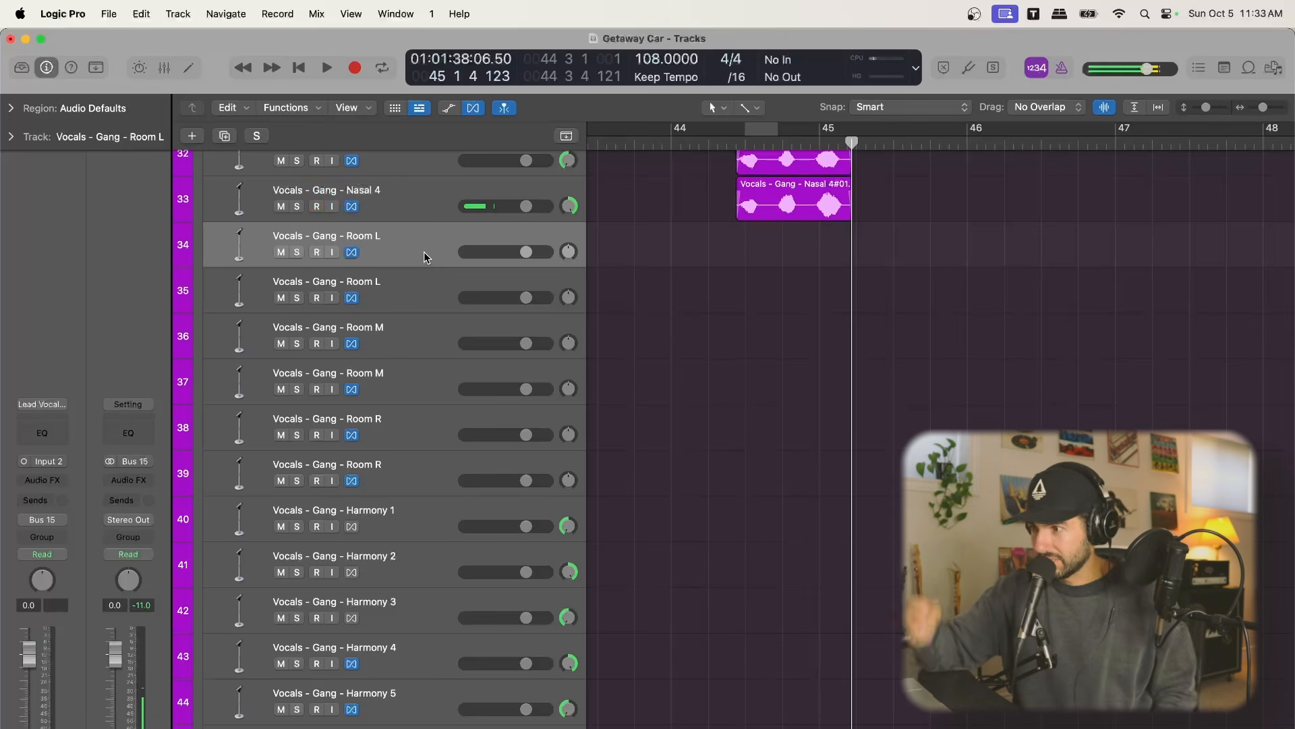
{"action": "scroll", "coordinate": [714, 281], "scroll_direction": "left", "scroll_amount": 3}
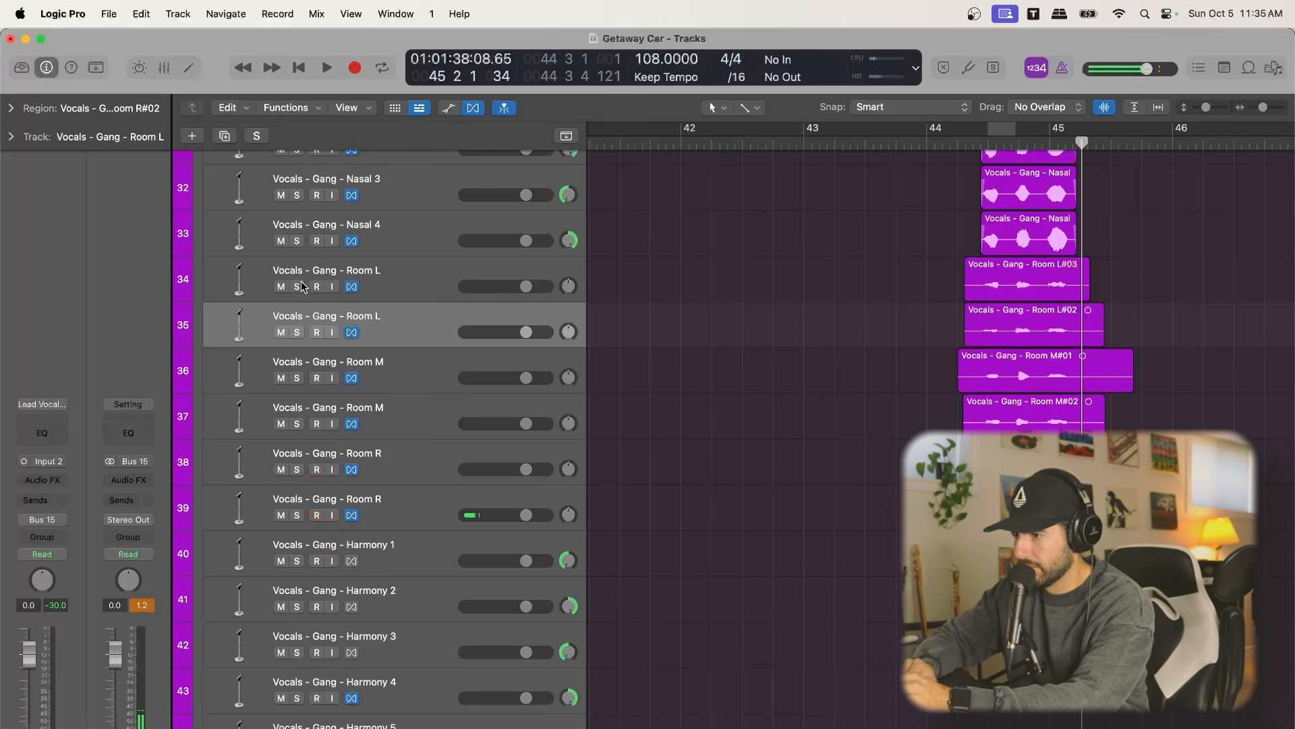
Solo the six Gang - Room L, M and R tracks and play them from before their regions
{"action": "left_click_drag", "start_coordinate": [297, 287], "coordinate": [298, 330]}
{"action": "left_click_drag", "start_coordinate": [297, 329], "coordinate": [298, 516]}
{"action": "left_click", "coordinate": [972, 144]}
{"action": "key", "text": "space"}
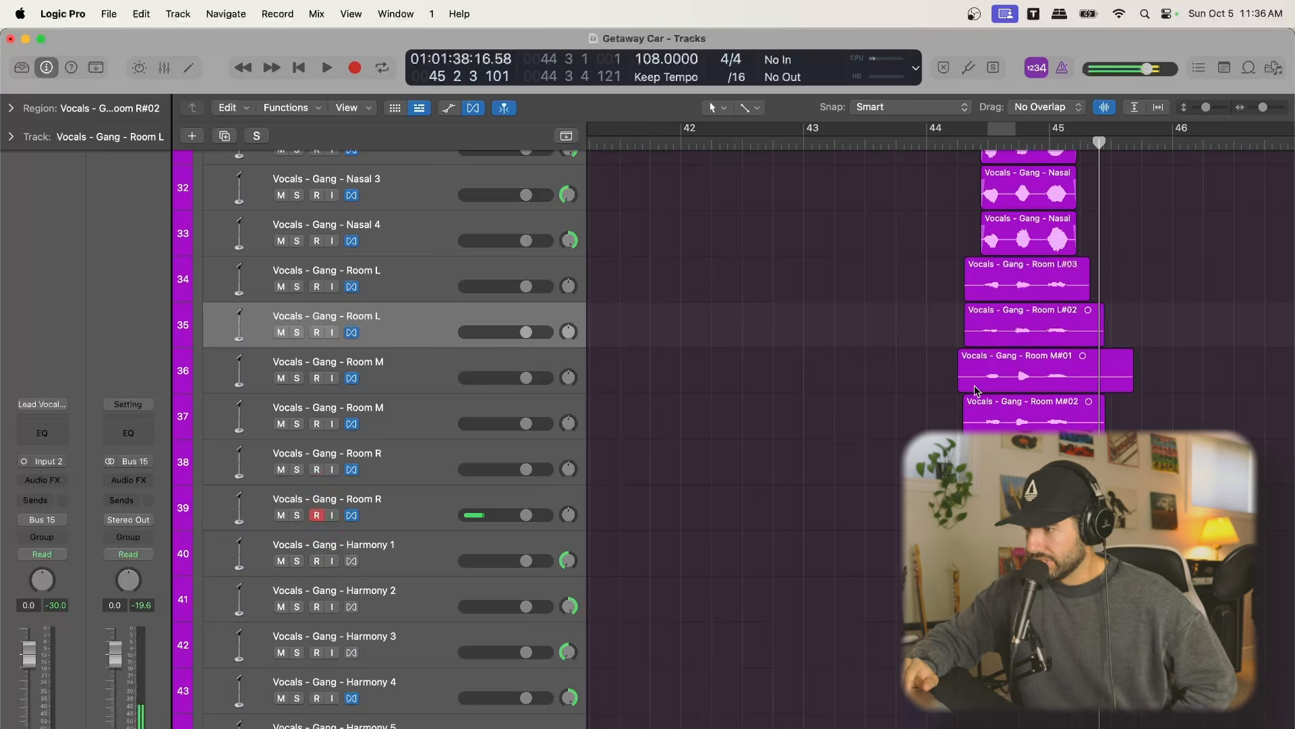
Move the playhead to 44 2 1 121 and select the Gang - Harmony 3 track
{"action": "scroll", "coordinate": [754, 405], "scroll_direction": "down", "scroll_amount": 5}
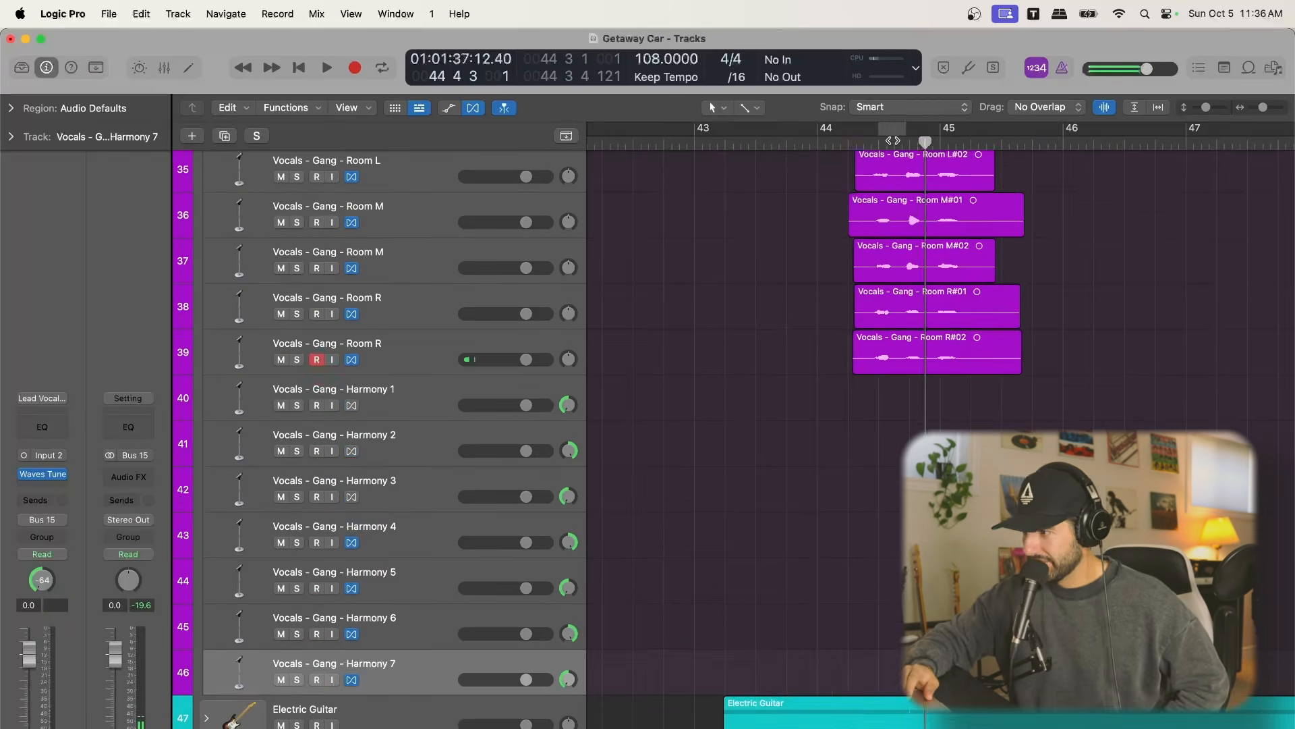
{"action": "left_click_drag", "start_coordinate": [925, 141], "coordinate": [853, 141]}
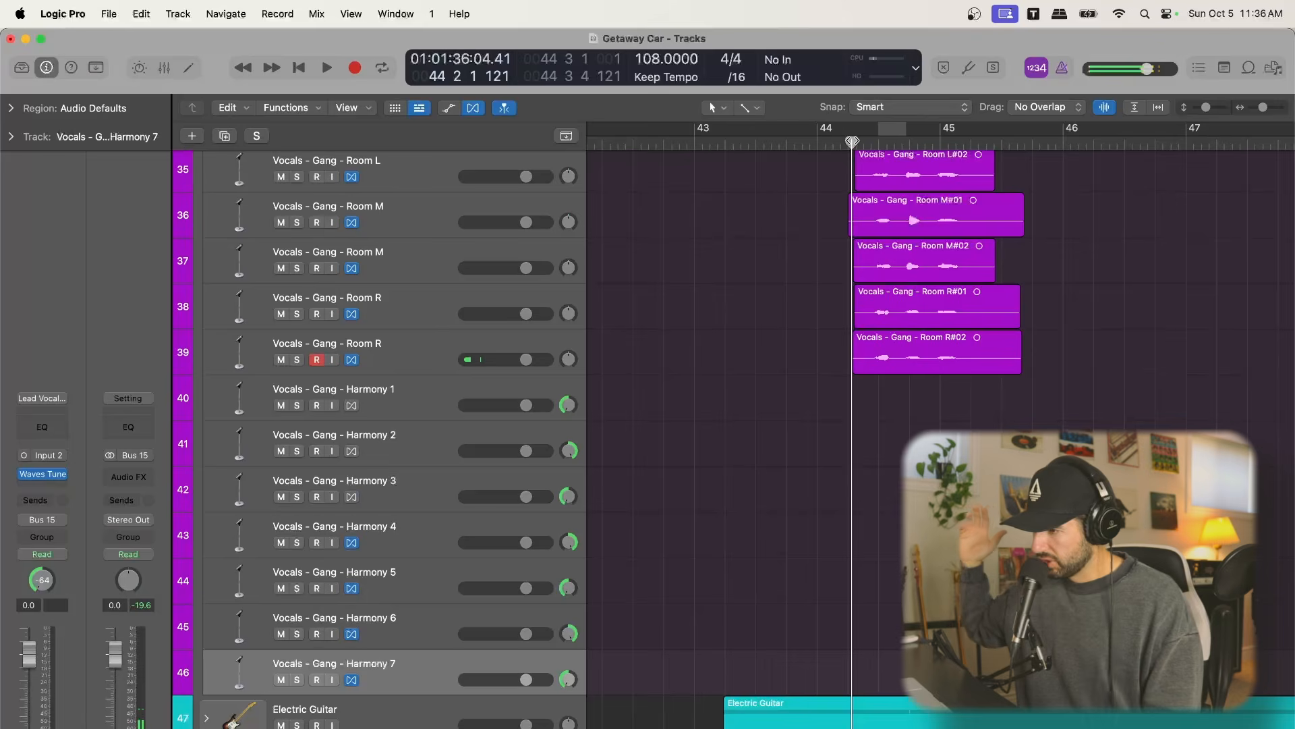
{"action": "left_click", "coordinate": [449, 476]}
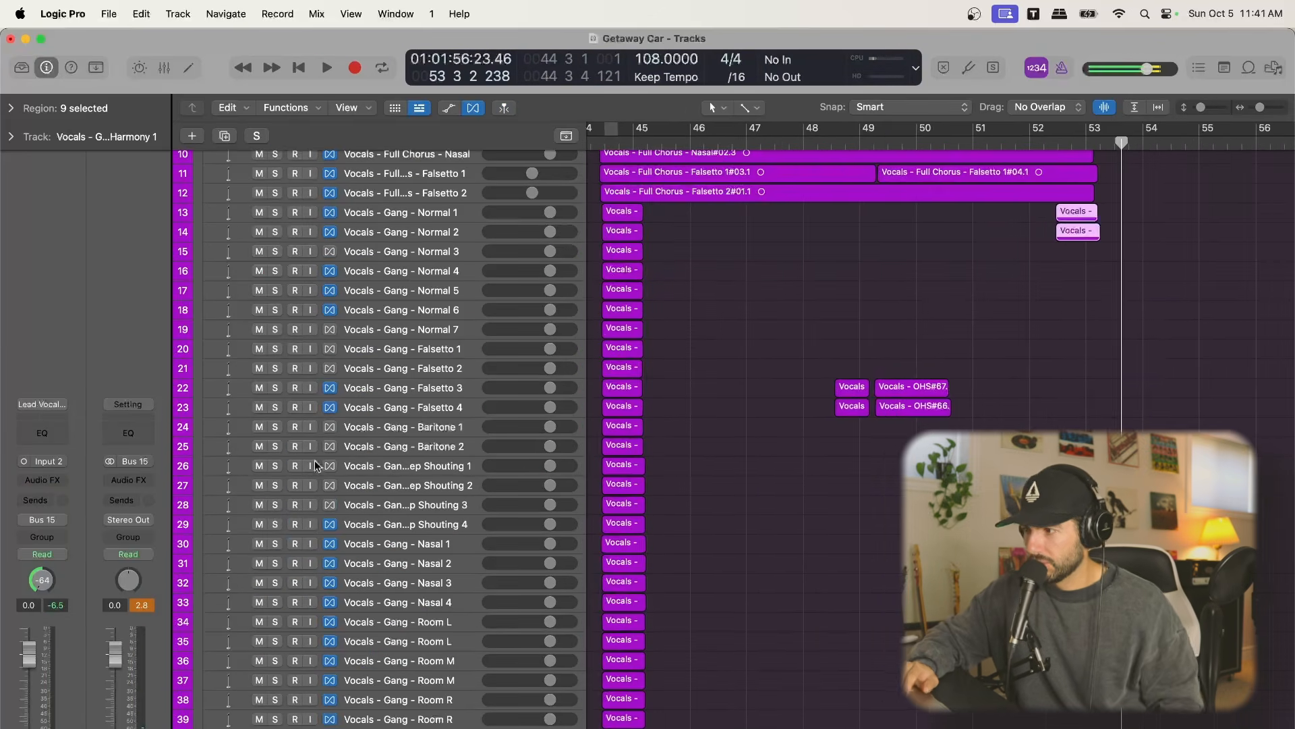
Review the layered gang and harmony regions across bars 44 to 53, placing the playhead at 48 3 1
{"action": "scroll", "coordinate": [644, 391], "scroll_direction": "left", "scroll_amount": 3}
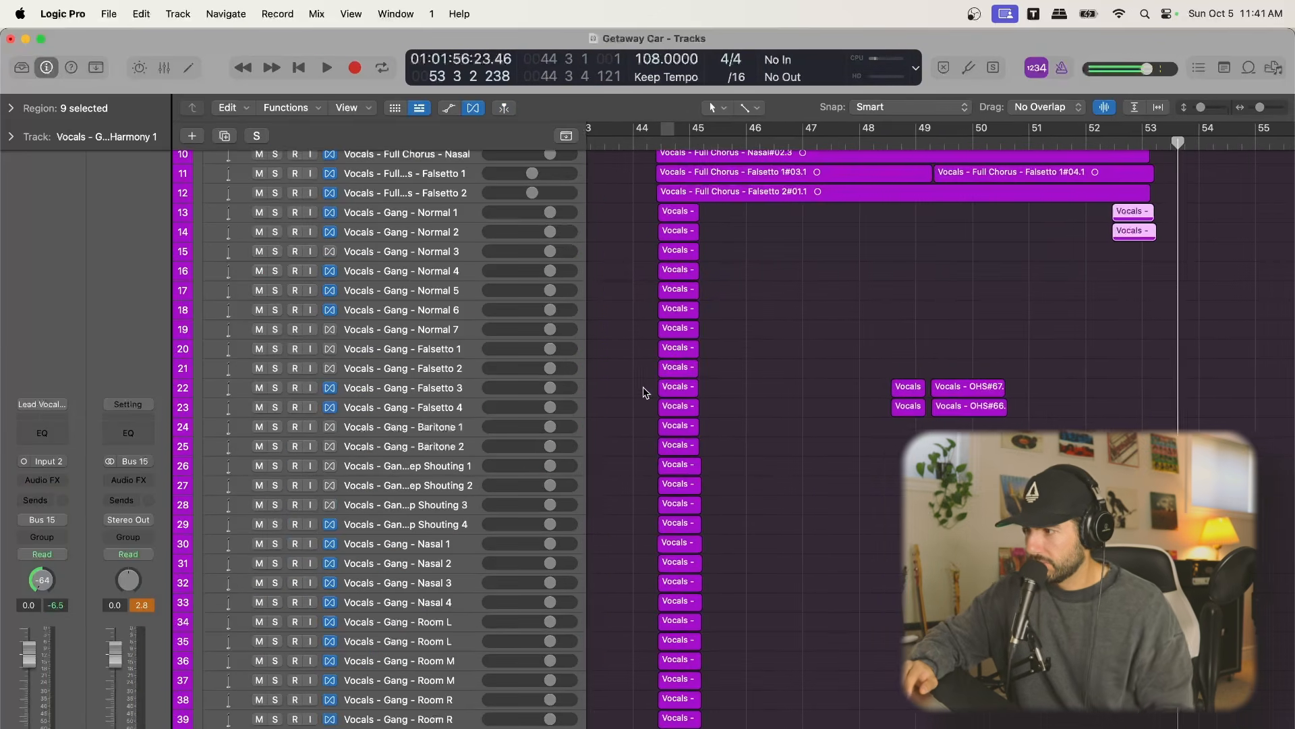
{"action": "scroll", "coordinate": [837, 593], "scroll_direction": "down", "scroll_amount": 2}
{"action": "scroll", "coordinate": [847, 586], "scroll_direction": "right", "scroll_amount": 1}
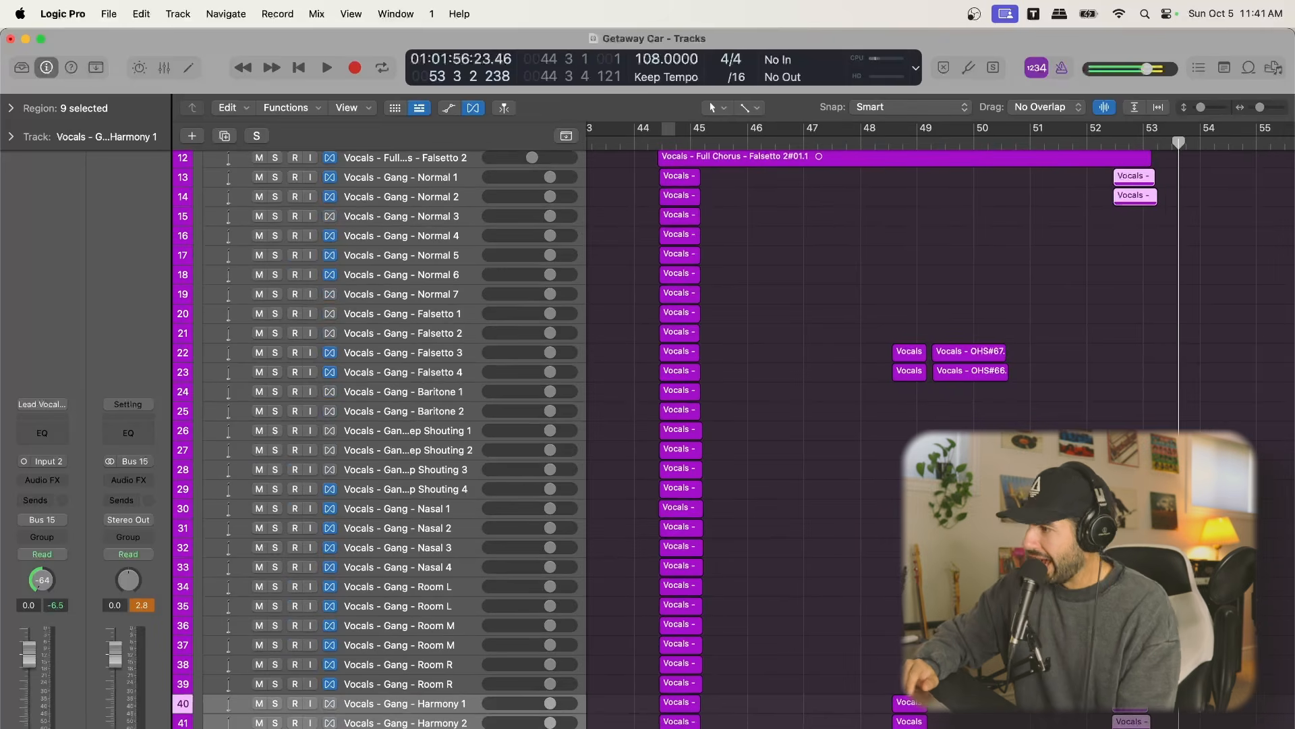
{"action": "scroll", "coordinate": [1054, 370], "scroll_direction": "up", "scroll_amount": 1}
{"action": "scroll", "coordinate": [1046, 364], "scroll_direction": "right", "scroll_amount": 1}
{"action": "left_click_drag", "start_coordinate": [876, 143], "coordinate": [864, 143]}
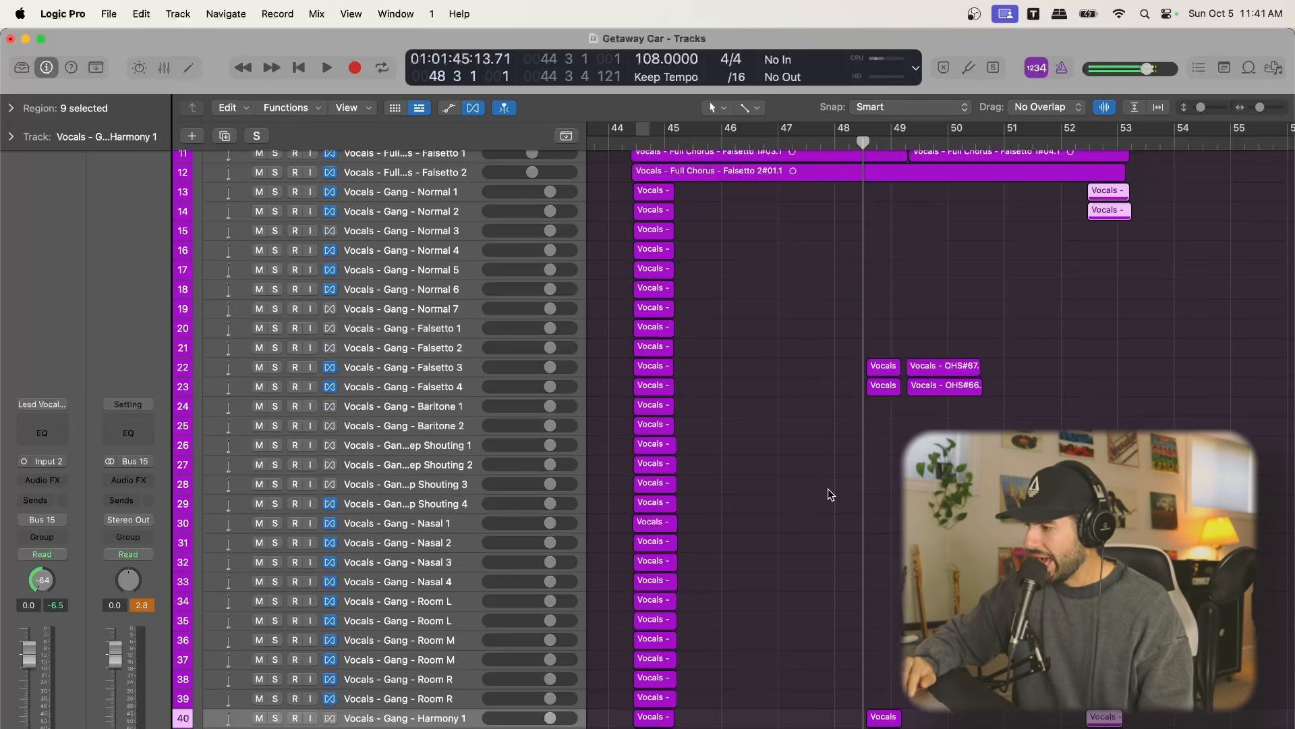
{"action": "scroll", "coordinate": [831, 495], "scroll_direction": "down", "scroll_amount": 5}
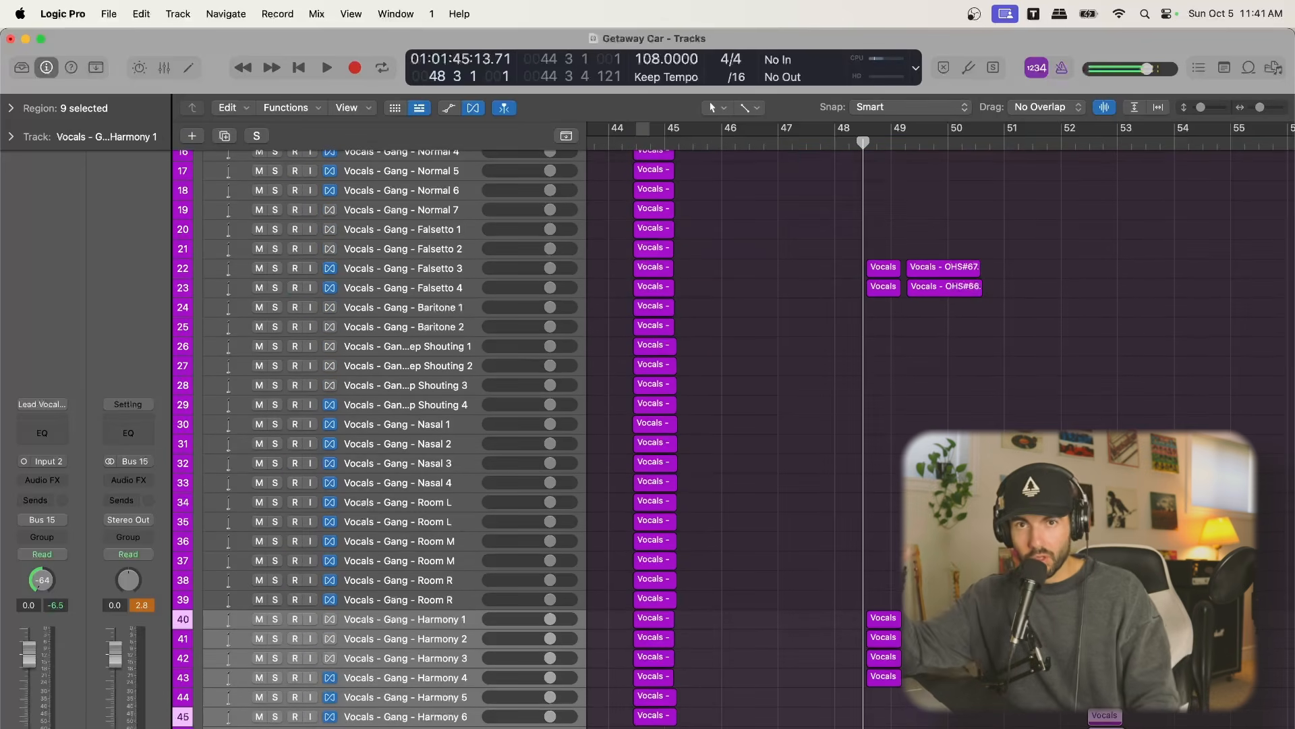
{"action": "scroll", "coordinate": [831, 495], "scroll_direction": "up", "scroll_amount": 10}
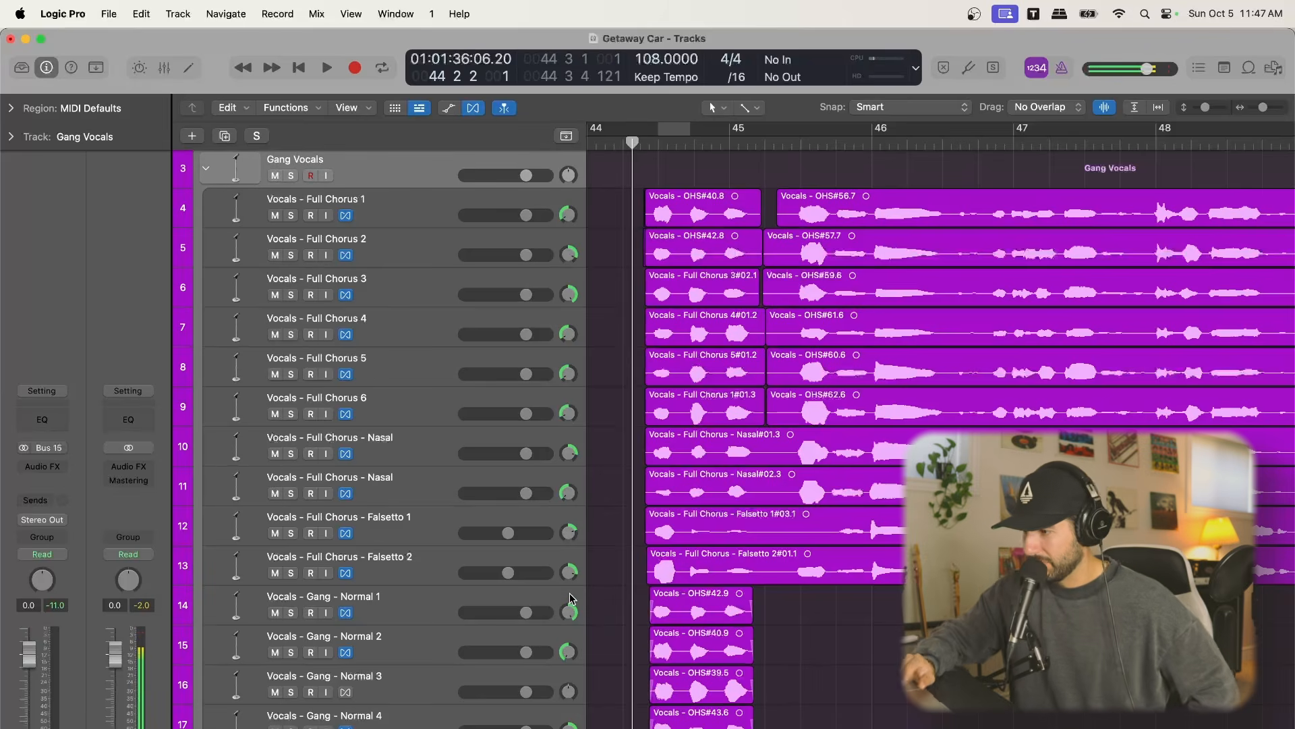
Compare the pan settings of the Gang - Normal 1 and Gang - Normal 2 tracks
{"action": "left_click", "coordinate": [571, 613]}
{"action": "scroll", "coordinate": [572, 612], "scroll_direction": "down", "scroll_amount": 5}
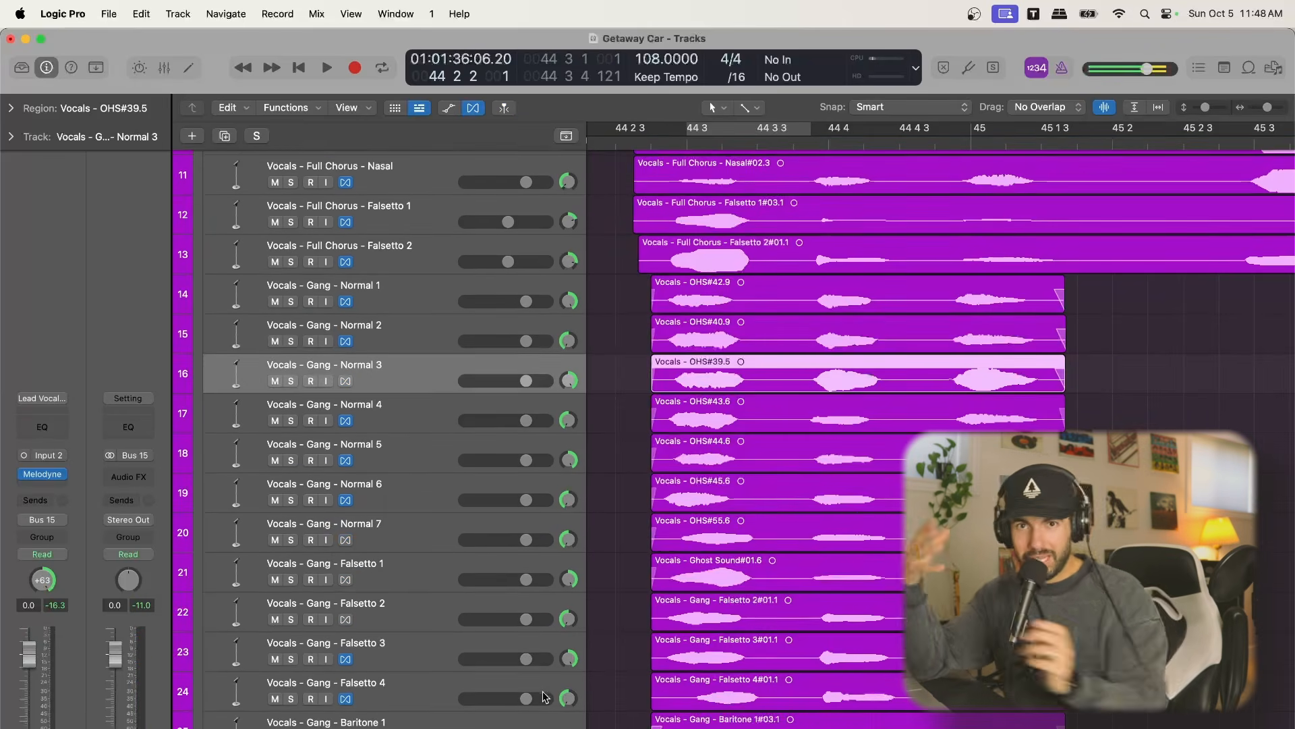
{"action": "left_click", "coordinate": [413, 326]}
{"action": "left_click", "coordinate": [416, 296]}
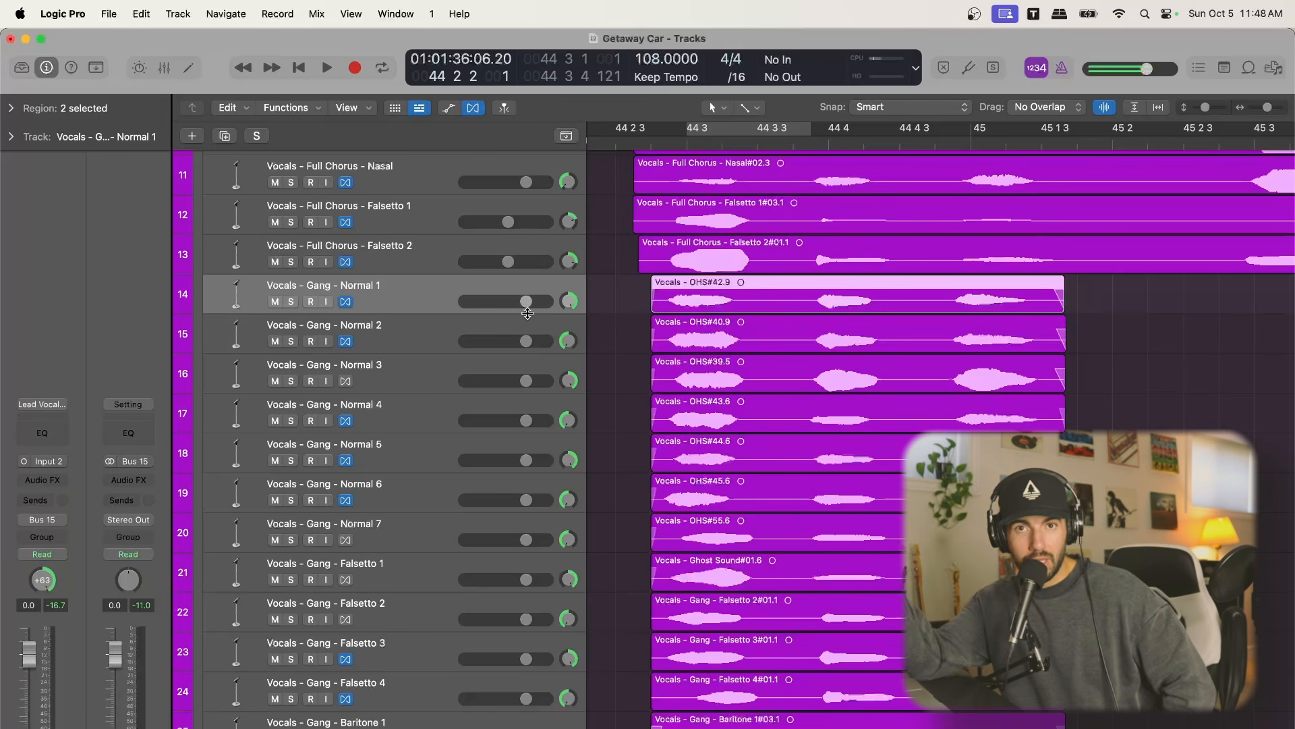
{"action": "left_click_drag", "start_coordinate": [568, 301], "coordinate": [588, 283]}
{"action": "left_click_drag", "start_coordinate": [570, 341], "coordinate": [571, 333]}
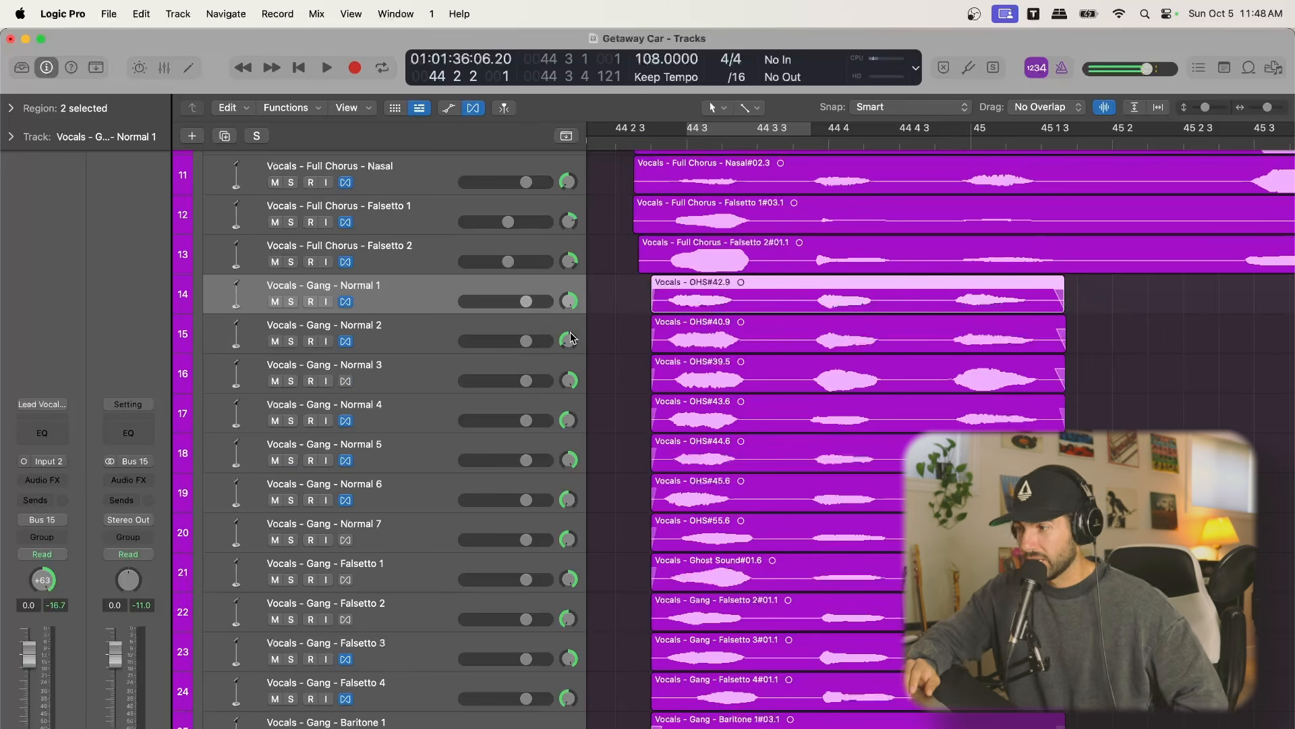
Check the panning of the remaining gang tracks down to Room R, and reduce the track height to fit the stack
{"action": "scroll", "coordinate": [695, 498], "scroll_direction": "down", "scroll_amount": 5}
{"action": "scroll", "coordinate": [695, 498], "scroll_direction": "down", "scroll_amount": 3}
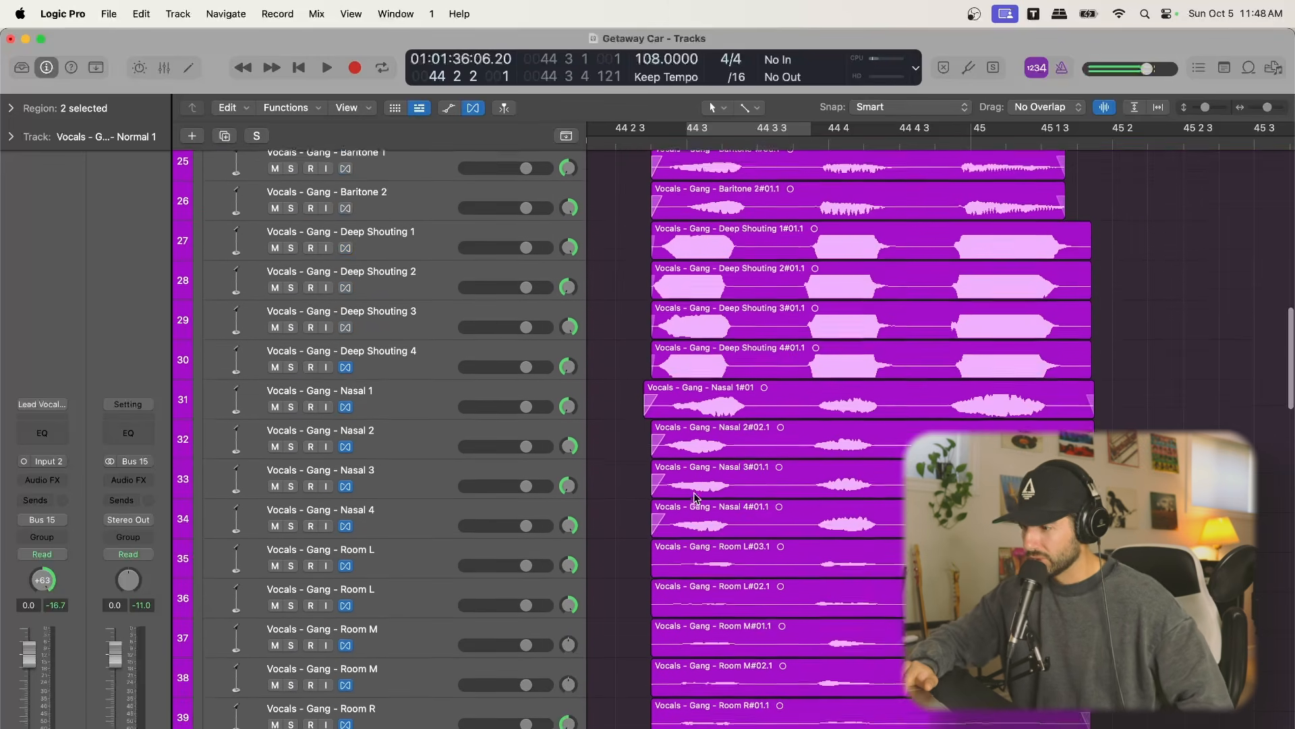
{"action": "scroll", "coordinate": [695, 497], "scroll_direction": "up", "scroll_amount": 1}
{"action": "scroll", "coordinate": [695, 498], "scroll_direction": "down", "scroll_amount": 2}
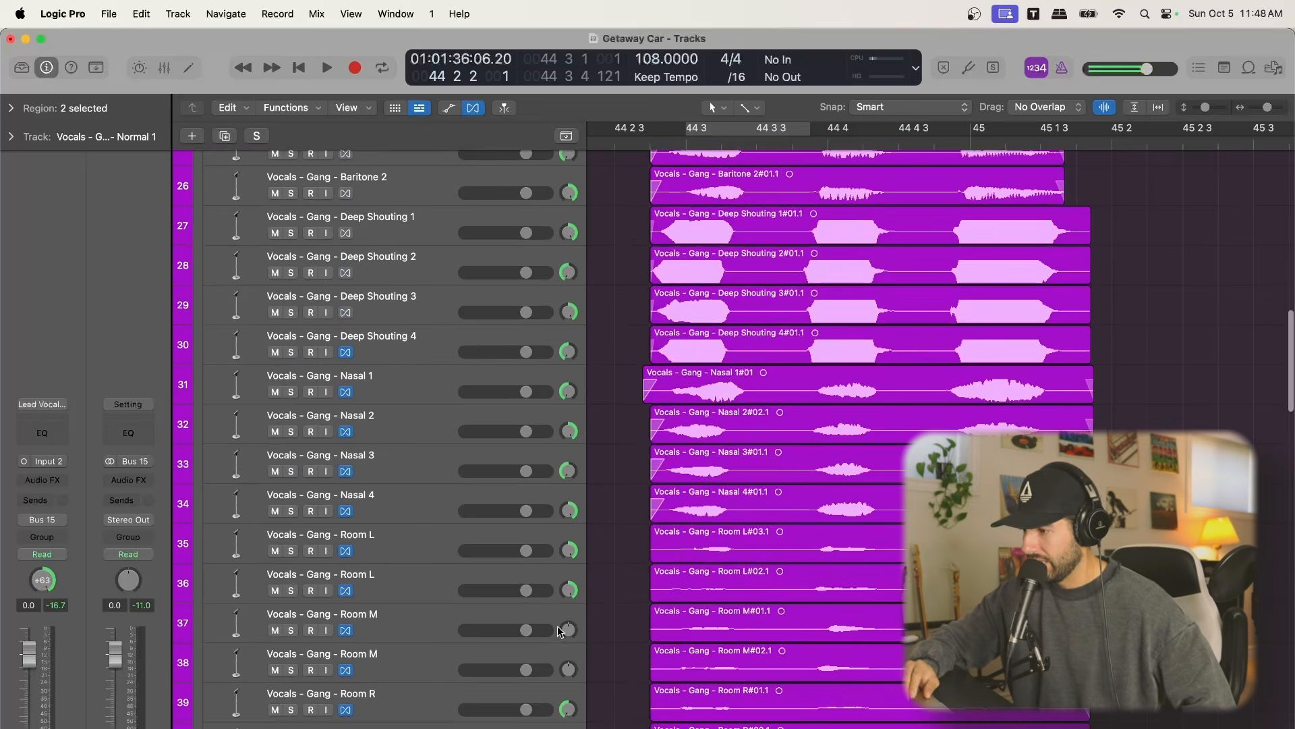
{"action": "scroll", "coordinate": [646, 496], "scroll_direction": "up", "scroll_amount": 5}
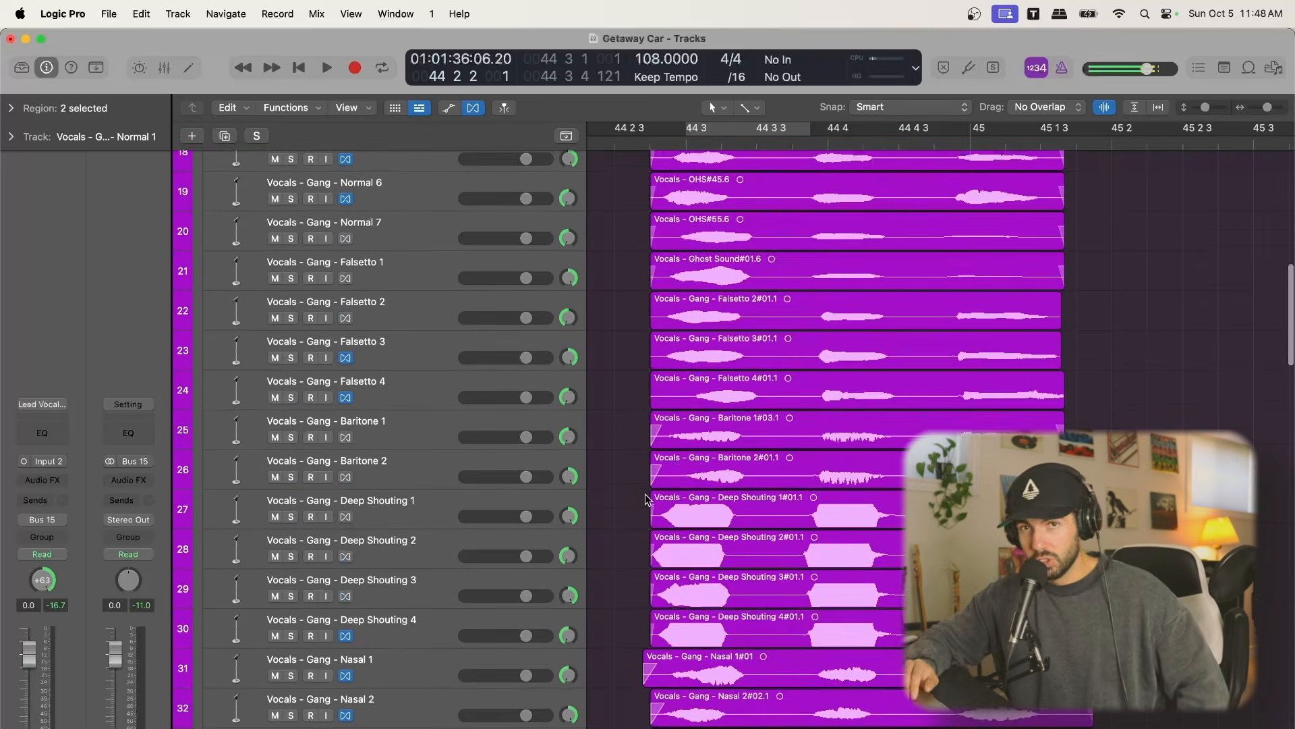
{"action": "left_click_drag", "start_coordinate": [1207, 108], "coordinate": [1201, 108]}
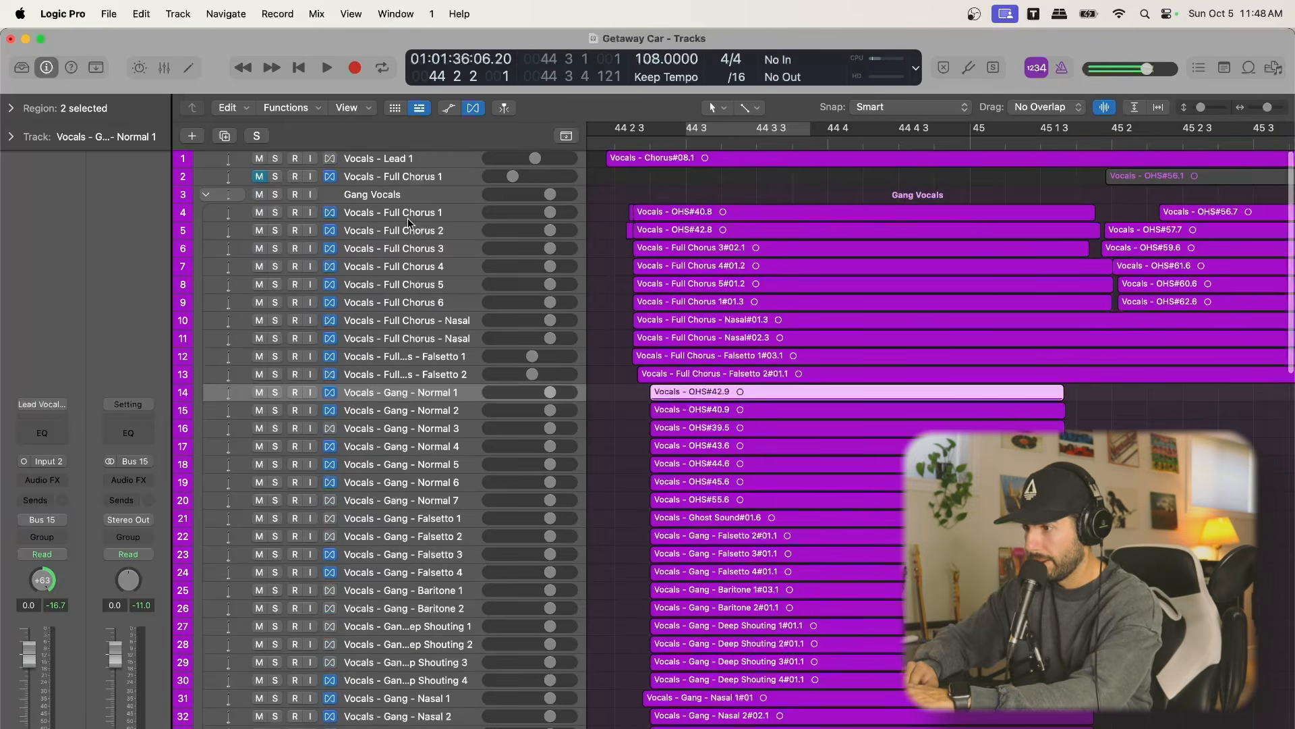
Select all tracks inside the first Gang Vocals stack, from Vocals - Full Chorus 1 through Vocals - Gang - Harmony 7
{"action": "left_click", "coordinate": [408, 214]}
{"action": "scroll", "coordinate": [436, 463], "scroll_direction": "down", "scroll_amount": 10}
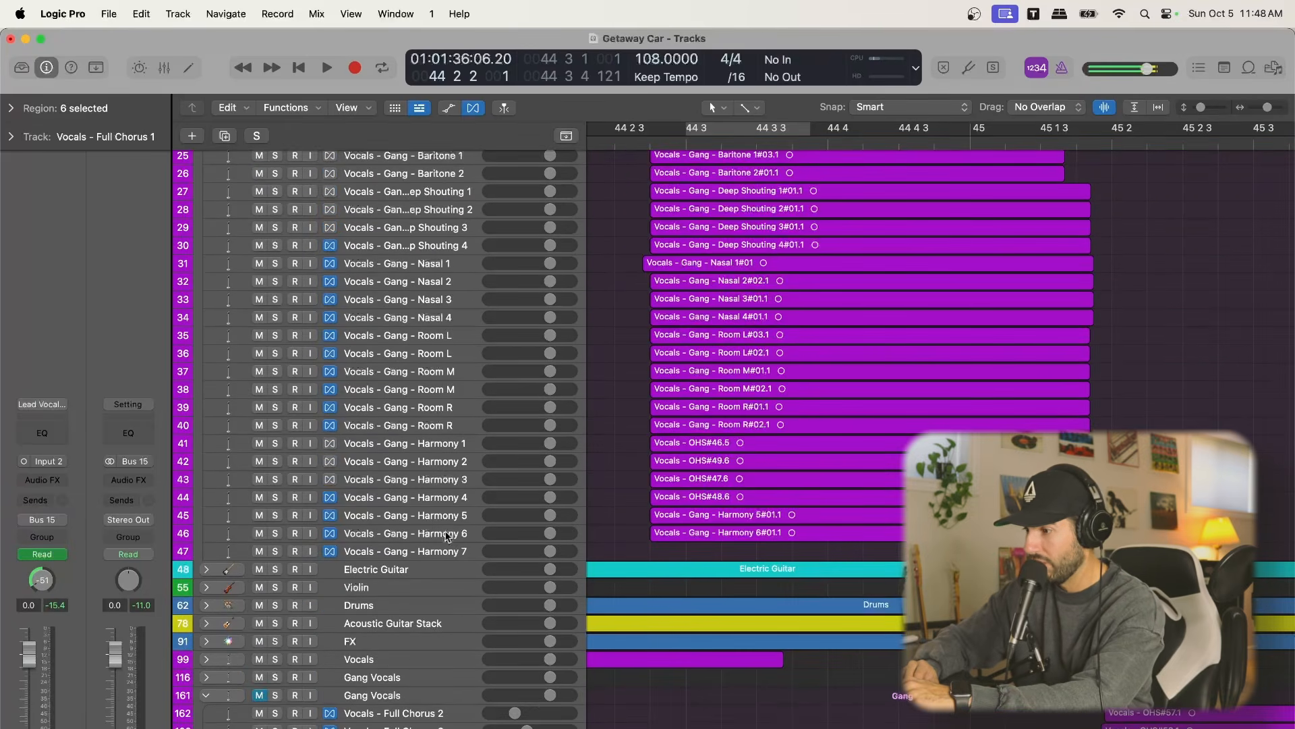
{"action": "left_click", "coordinate": [443, 543], "text": "shift"}
{"action": "scroll", "coordinate": [442, 544], "scroll_direction": "up", "scroll_amount": 10}
{"action": "scroll", "coordinate": [443, 544], "scroll_direction": "up", "scroll_amount": 1}
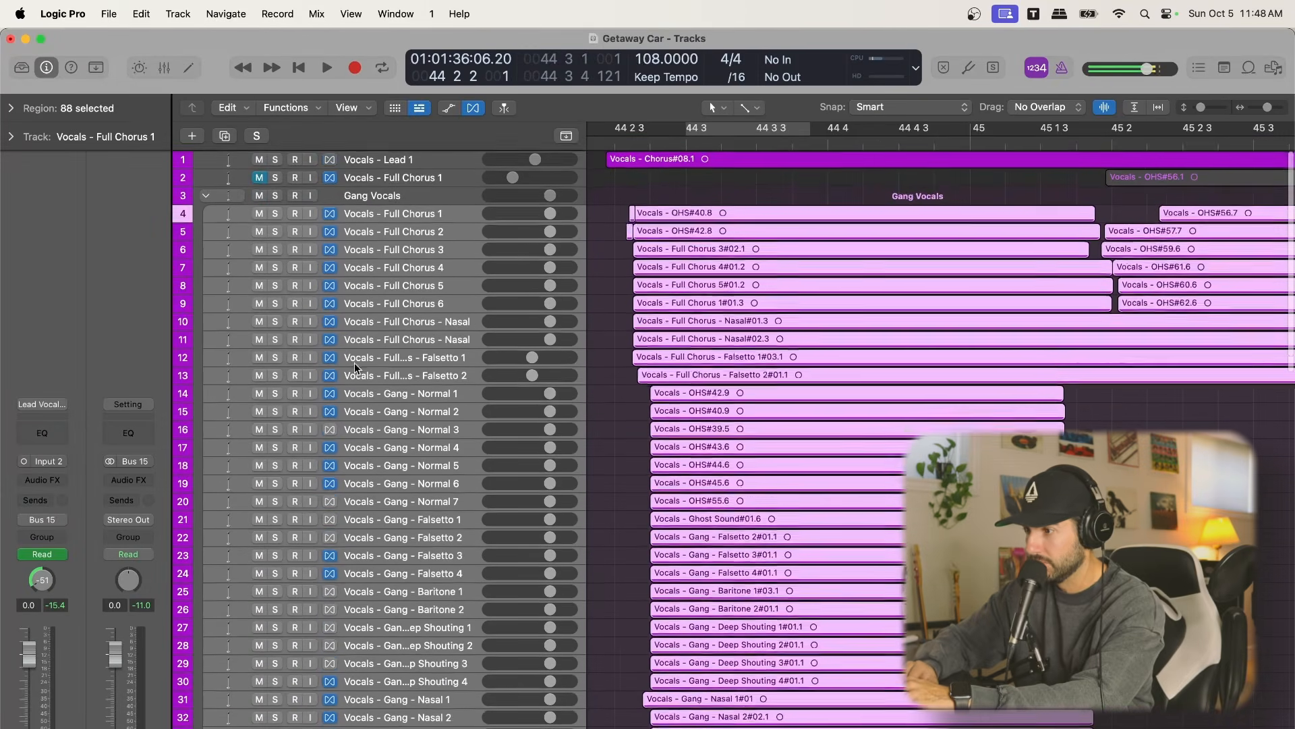
Audition the Gang Vocals stack in solo from 44 2 2, stop playback, and take the stack out of solo
{"action": "left_click", "coordinate": [274, 194]}
{"action": "key", "text": "space"}
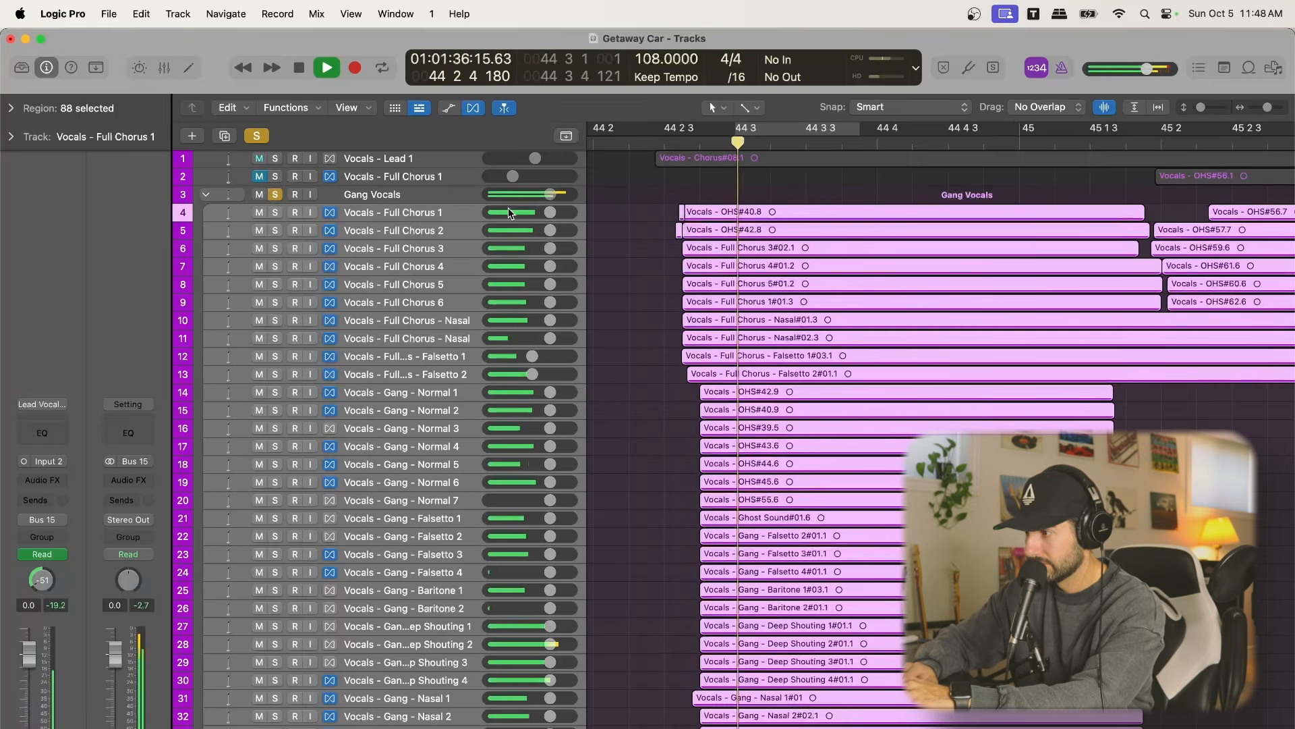
{"action": "key", "text": "space"}
{"action": "left_click", "coordinate": [276, 195]}
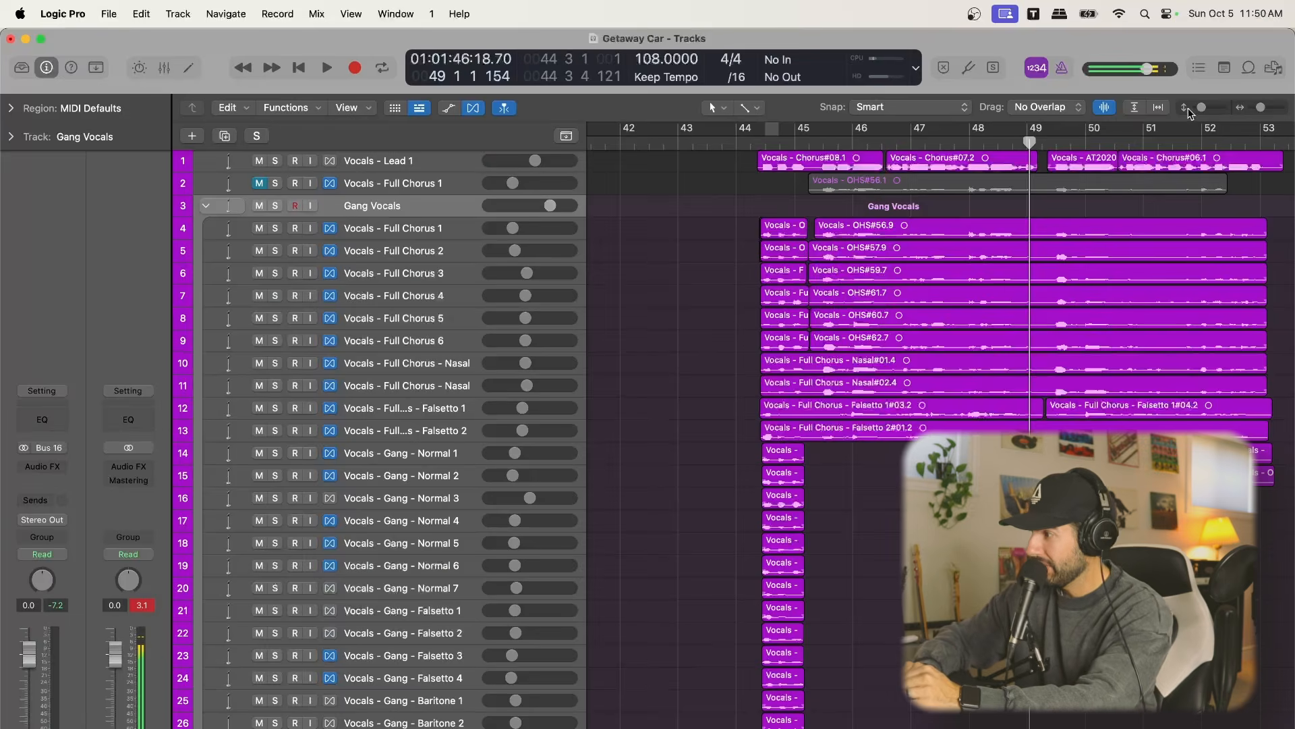
Add a Channel EQ to the Gang Vocals stack, with a low cut at 169 Hz and +0.3 dB at 1910 Hz
{"action": "left_click_drag", "start_coordinate": [1202, 107], "coordinate": [1206, 107]}
{"action": "scroll", "coordinate": [897, 317], "scroll_direction": "down", "scroll_amount": 10}
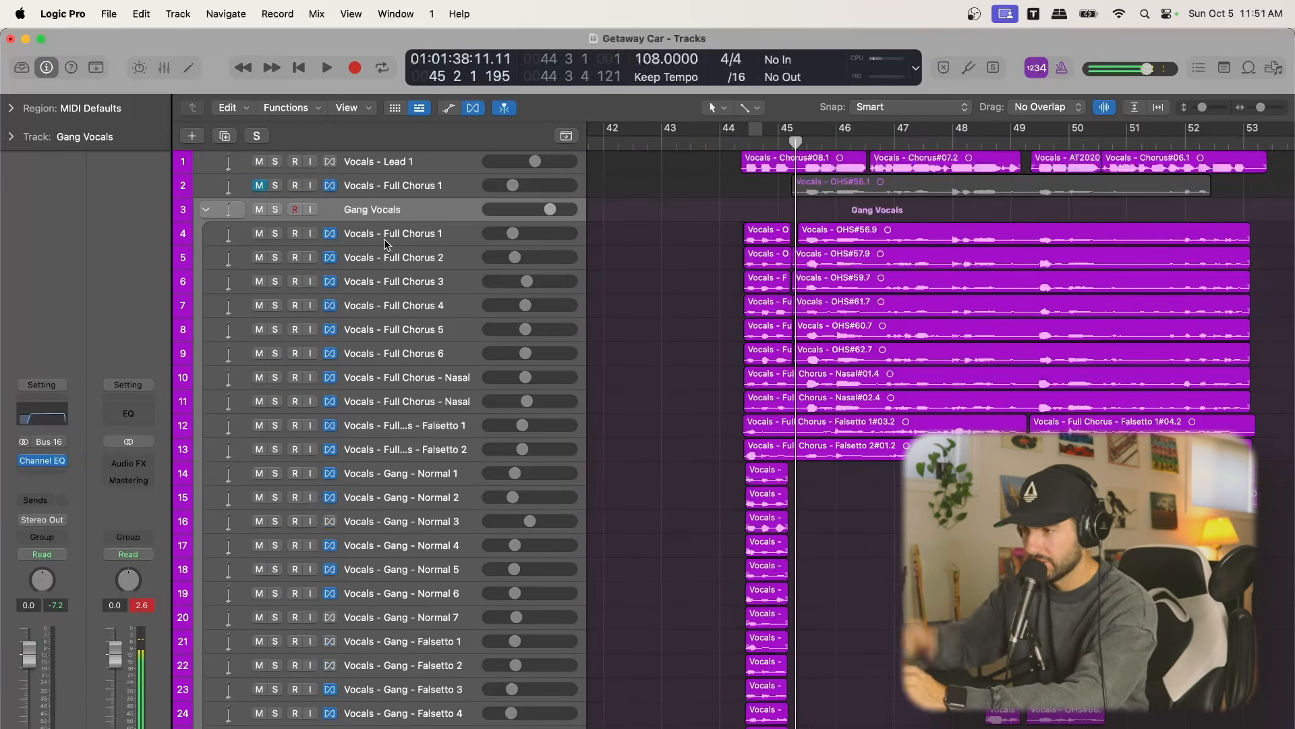
{"action": "left_click", "coordinate": [45, 460]}
{"action": "left_click_drag", "start_coordinate": [641, 420], "coordinate": [681, 447]}
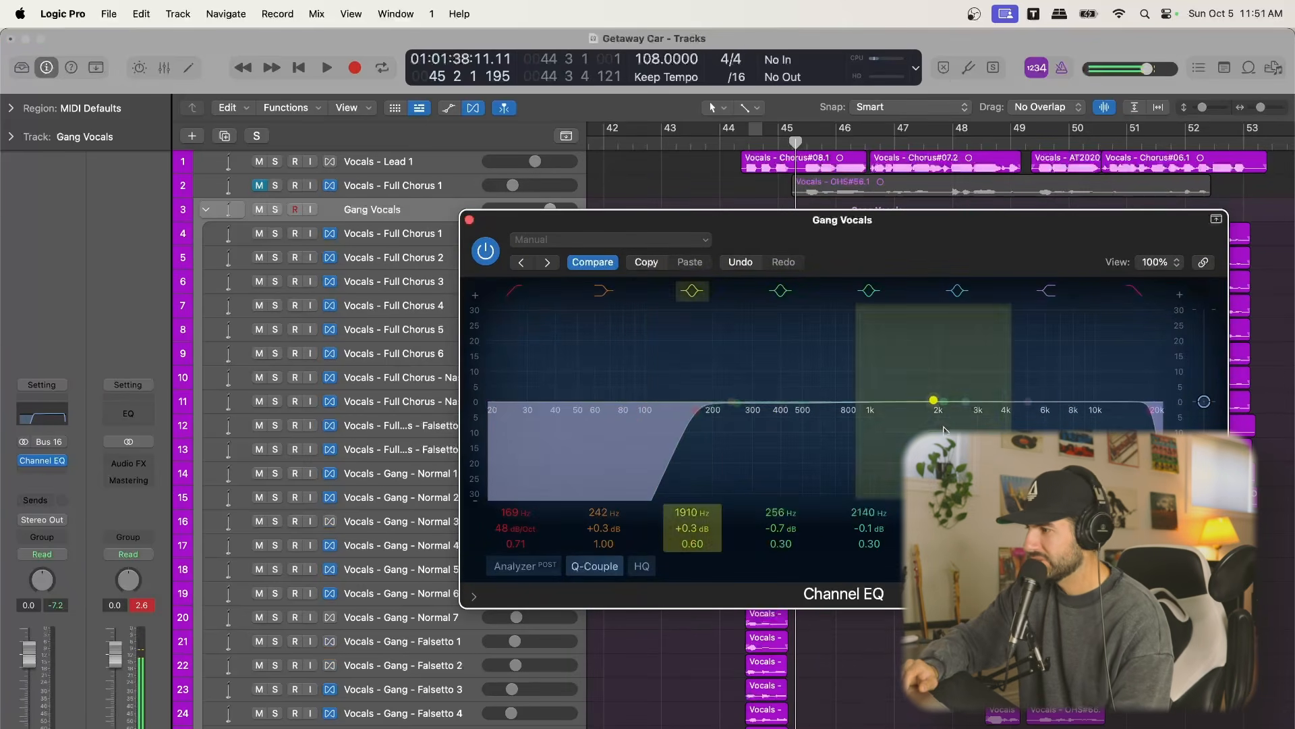
{"action": "left_click_drag", "start_coordinate": [797, 400], "coordinate": [799, 400]}
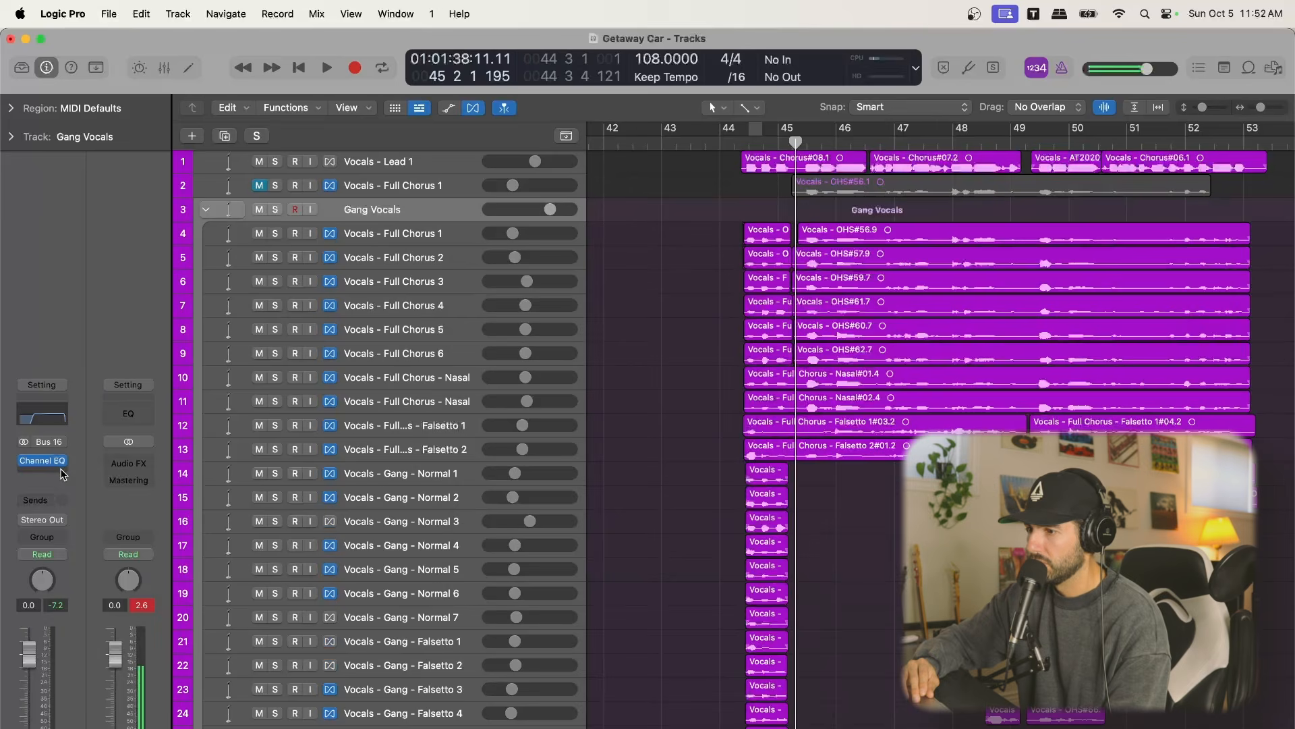
Add a Compressor after the Channel EQ on the Gang Vocals stack, using the Vintage Opto model
{"action": "left_click", "coordinate": [60, 471]}
{"action": "left_click", "coordinate": [119, 347]}
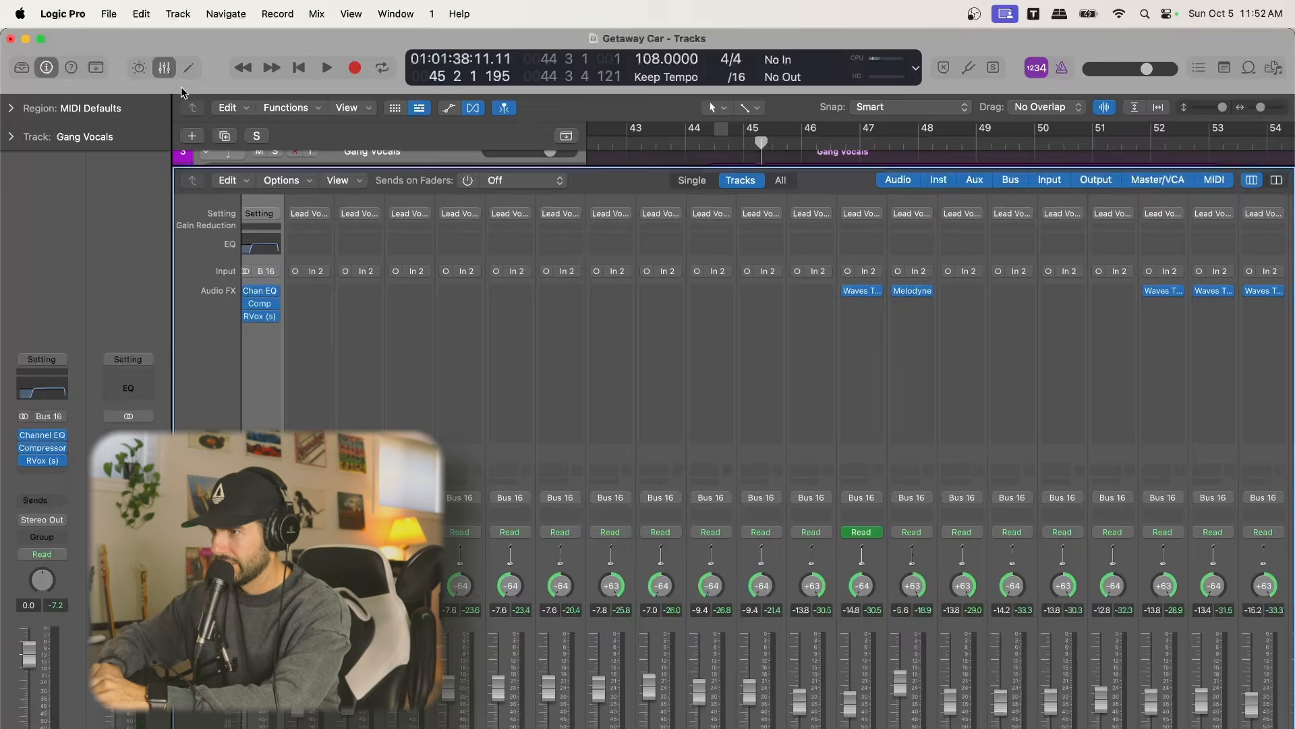
Add RVox after the Compressor on the Gang Vocals stack, set its compression to -9.4, and close the plug-in
{"action": "left_click", "coordinate": [164, 67]}
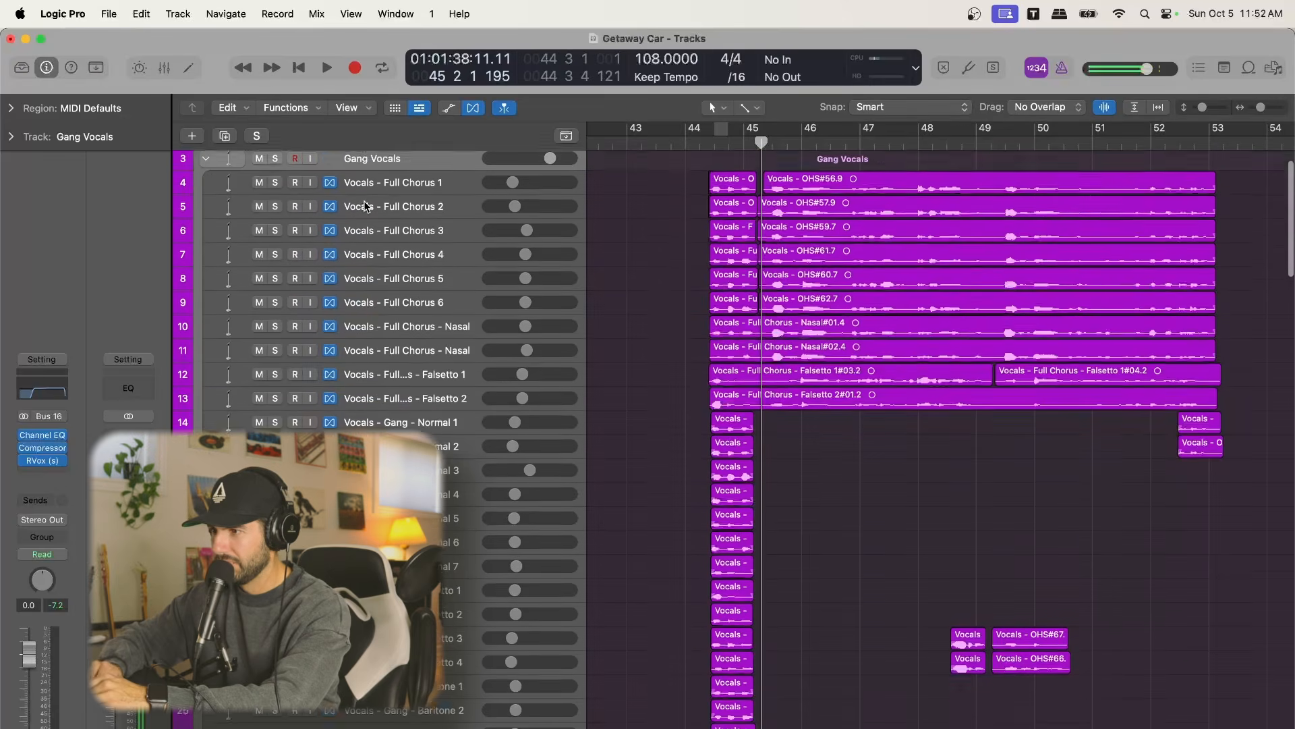
{"action": "left_click", "coordinate": [42, 460]}
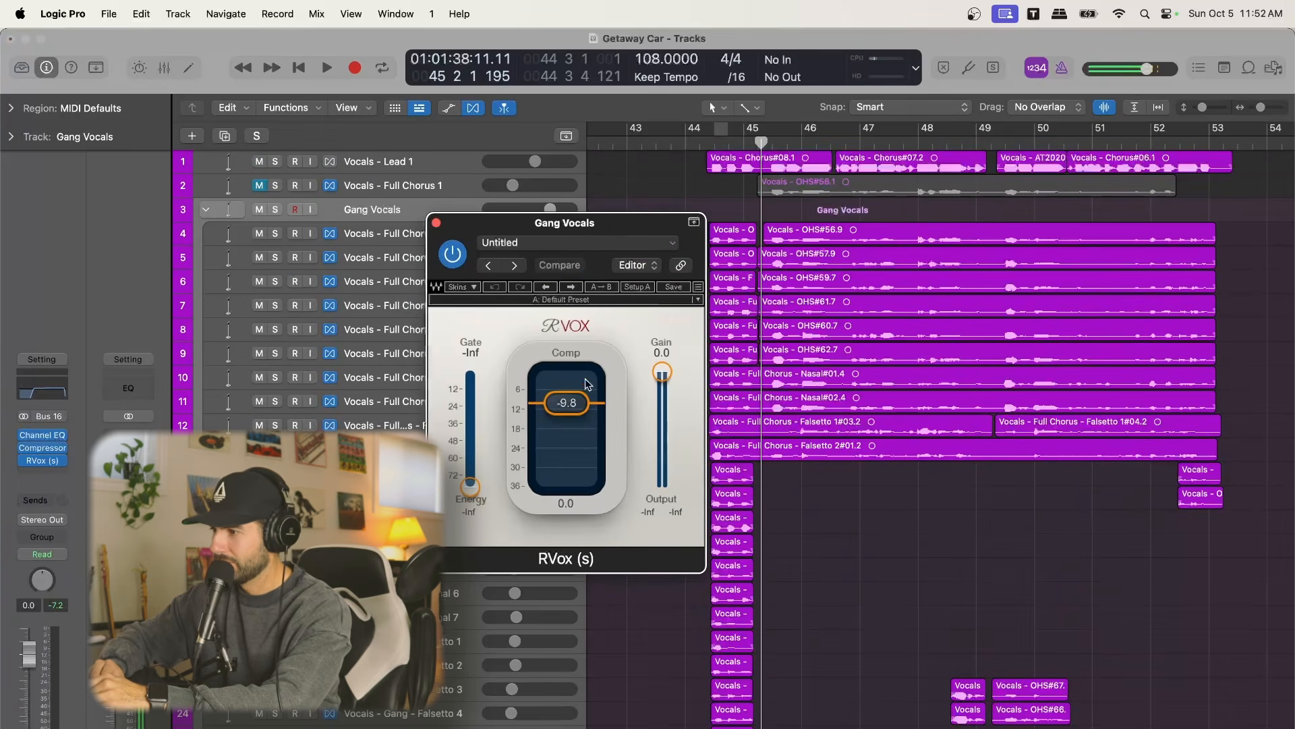
{"action": "left_click_drag", "start_coordinate": [575, 404], "coordinate": [578, 399]}
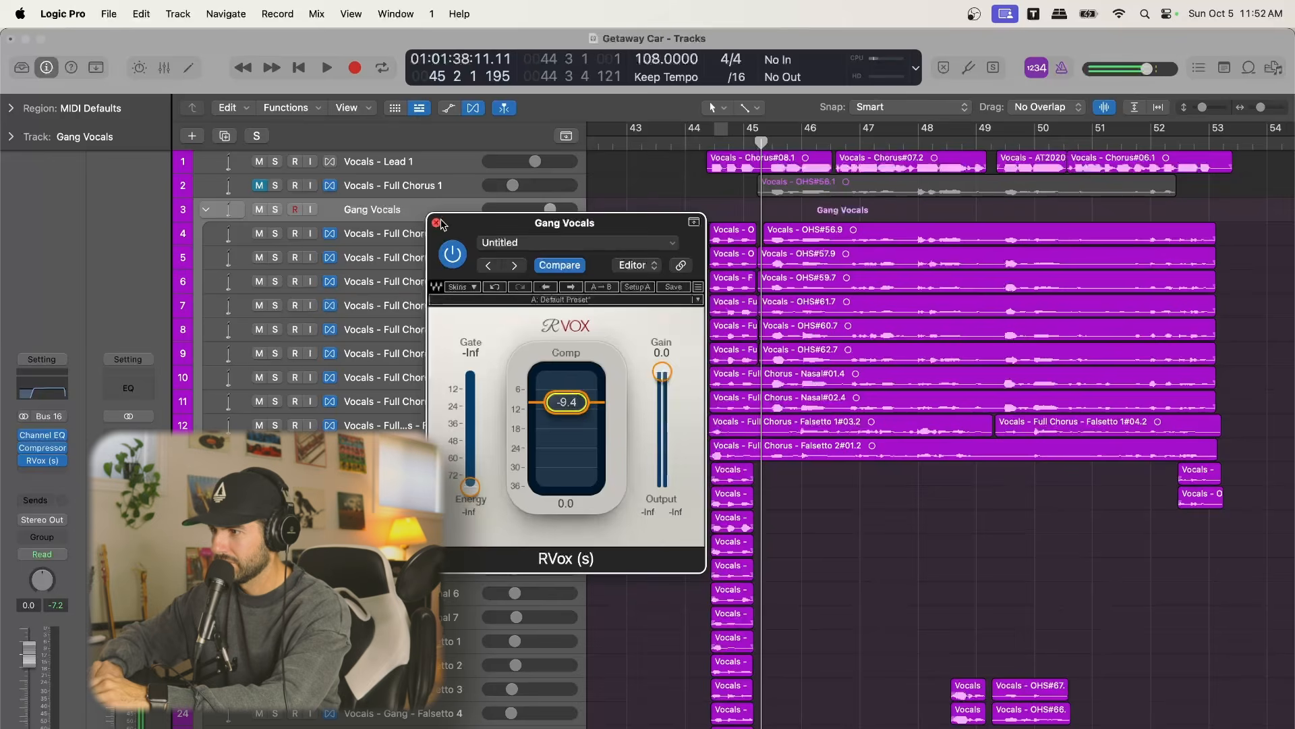
{"action": "left_click", "coordinate": [436, 223]}
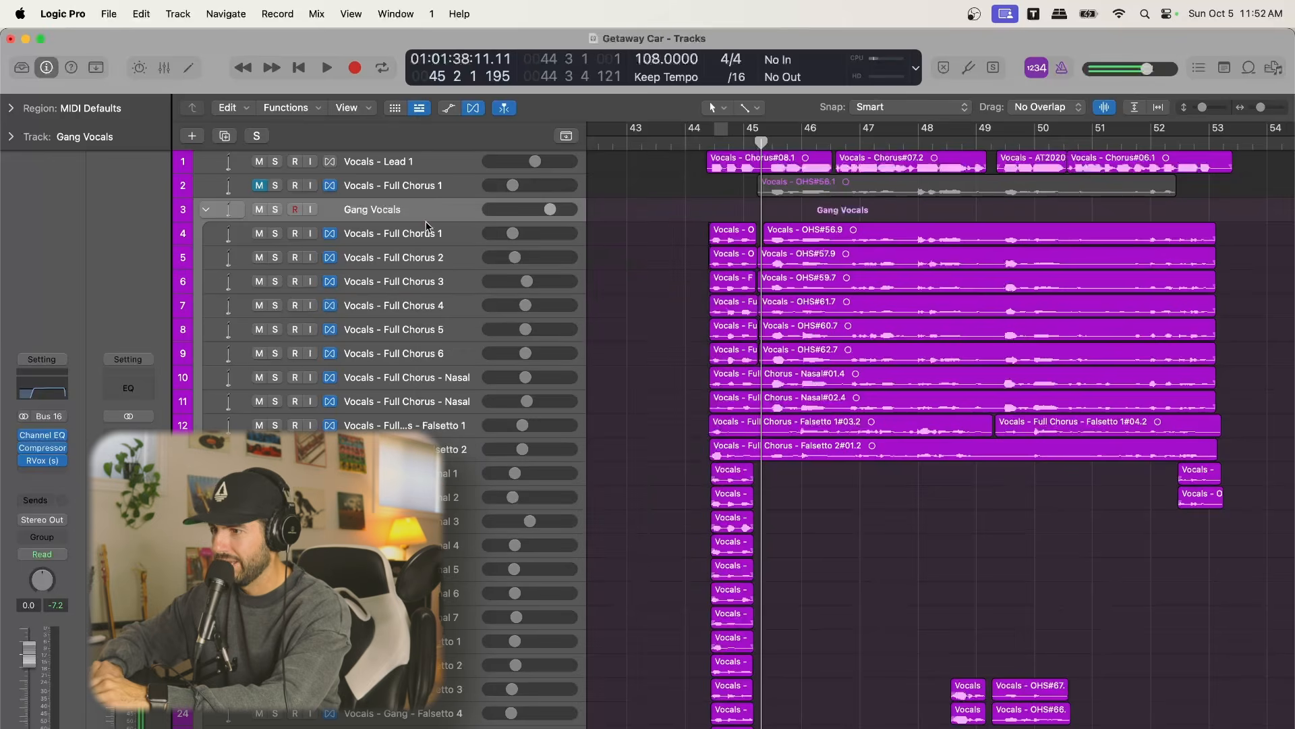
Add a DeEsser after RVox on the Gang Vocals stack and move its window over the regions, clear of the track names
{"action": "left_click", "coordinate": [166, 70]}
{"action": "scroll", "coordinate": [344, 312], "scroll_direction": "left", "scroll_amount": 3}
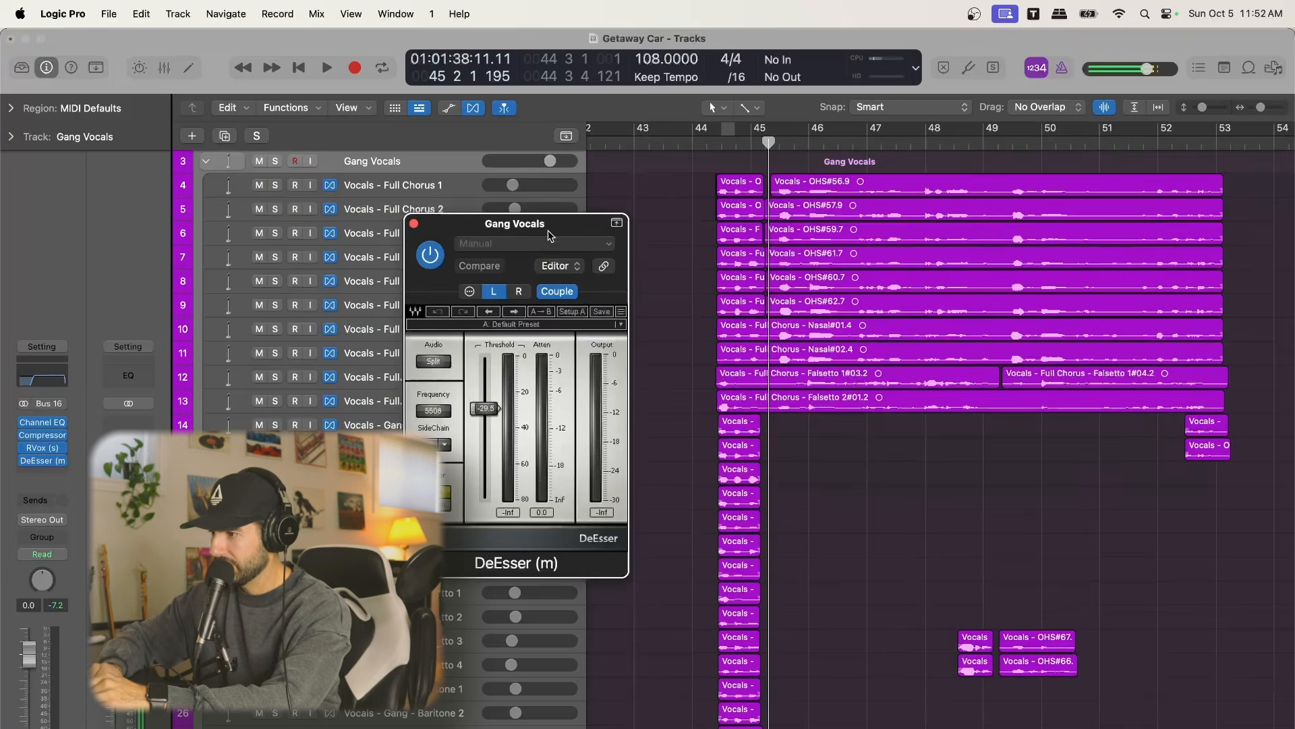
{"action": "left_click_drag", "start_coordinate": [549, 231], "coordinate": [831, 218]}
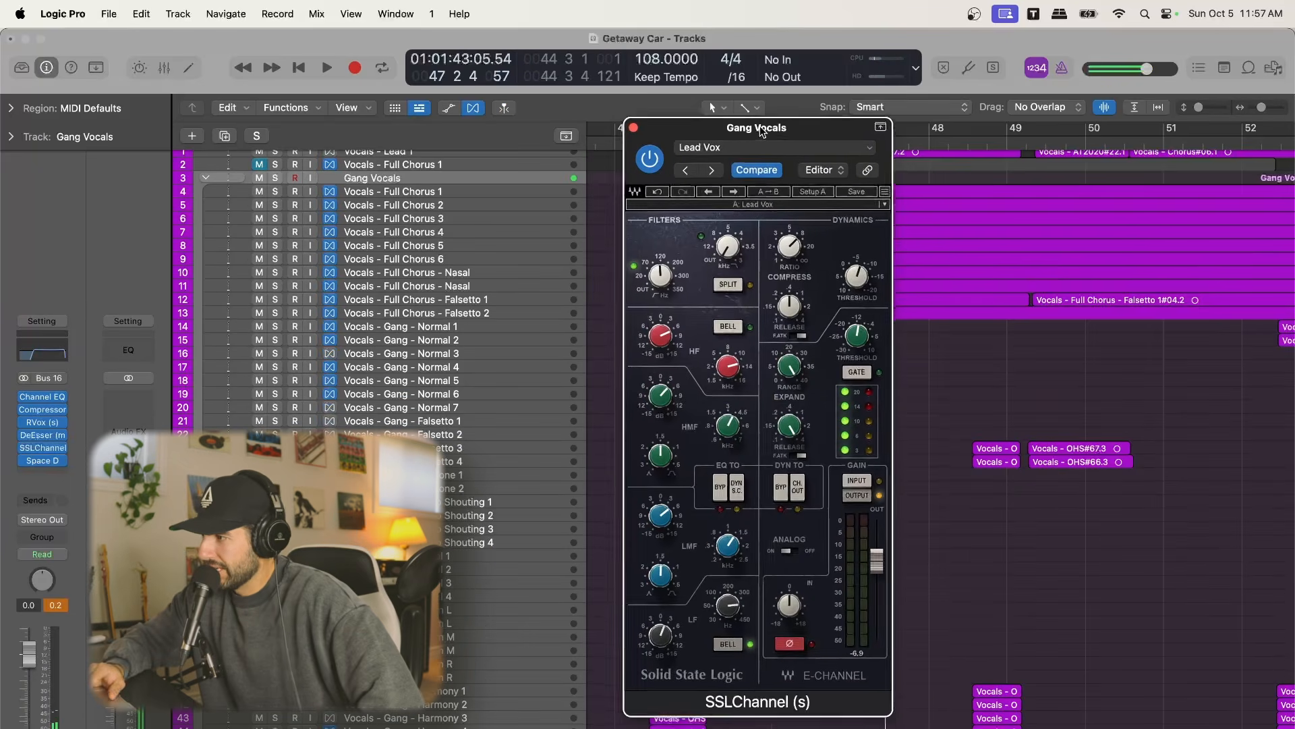
Add the SSLChannel plug-in to the Gang Vocals stack with the Lead Vox preset
{"action": "left_click_drag", "start_coordinate": [760, 130], "coordinate": [754, 129]}
{"action": "left_click", "coordinate": [749, 204]}
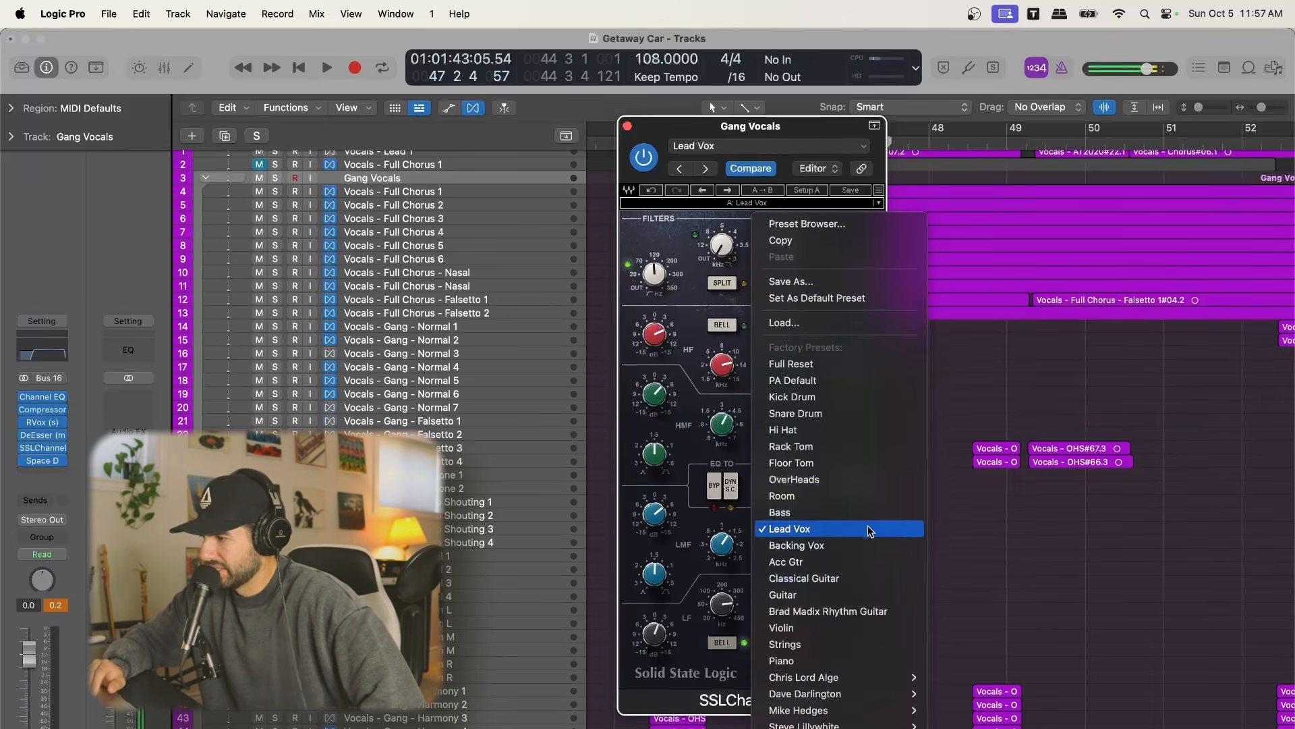
{"action": "left_click", "coordinate": [664, 134]}
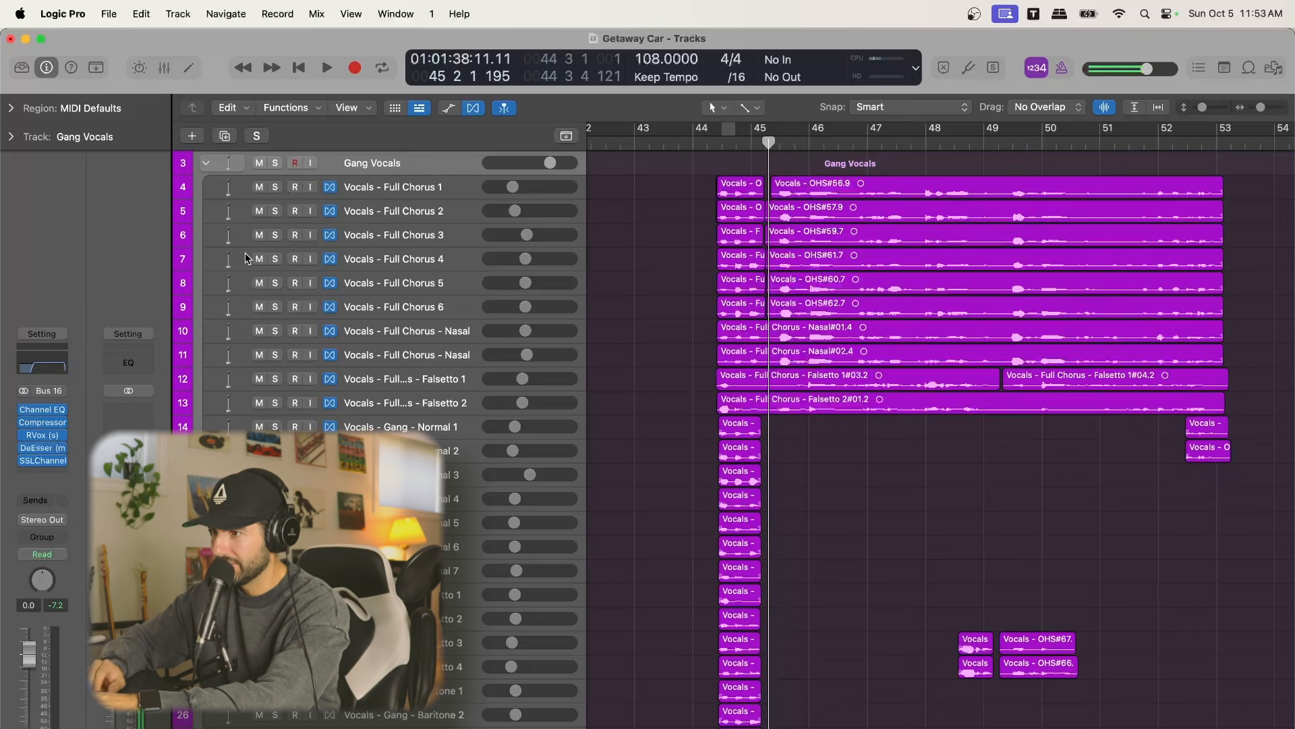
{"action": "left_click", "coordinate": [32, 460]}
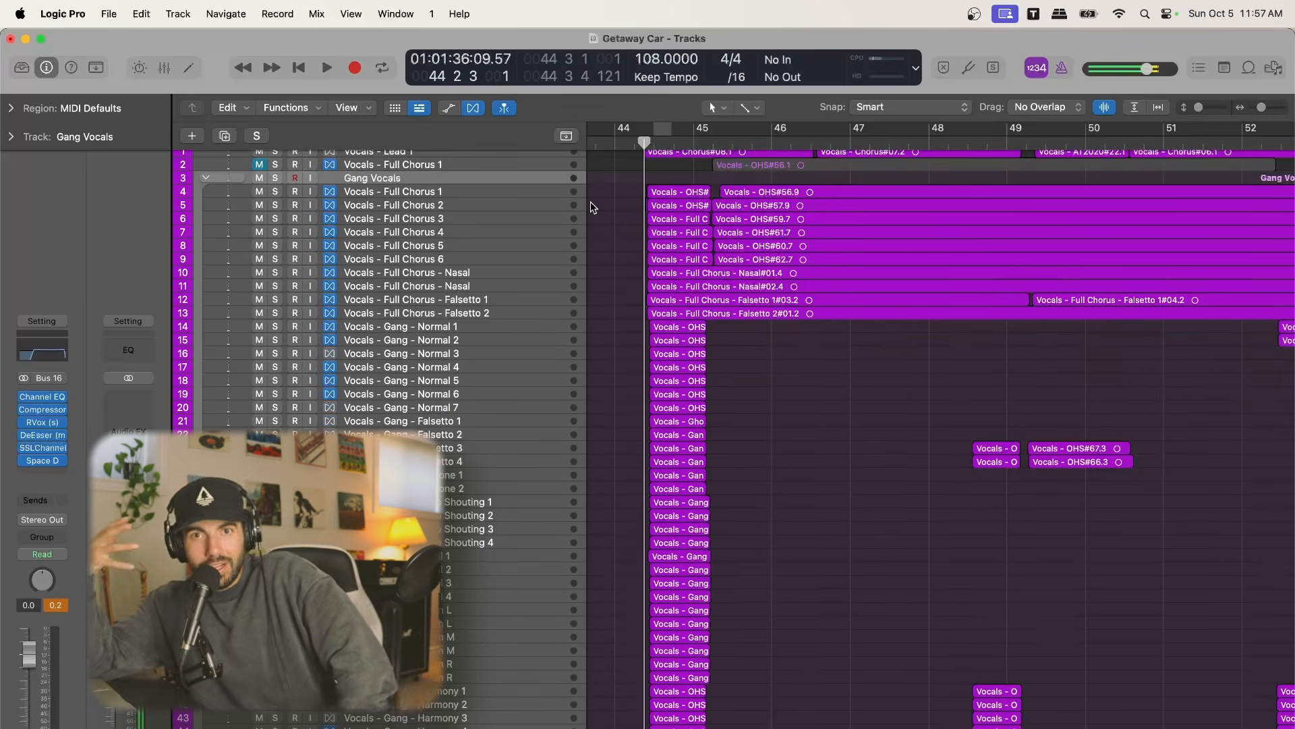
Solo the Gang Vocals stack and play the chorus from bar 44 to hear the processed gang vocals
{"action": "left_click", "coordinate": [275, 177]}
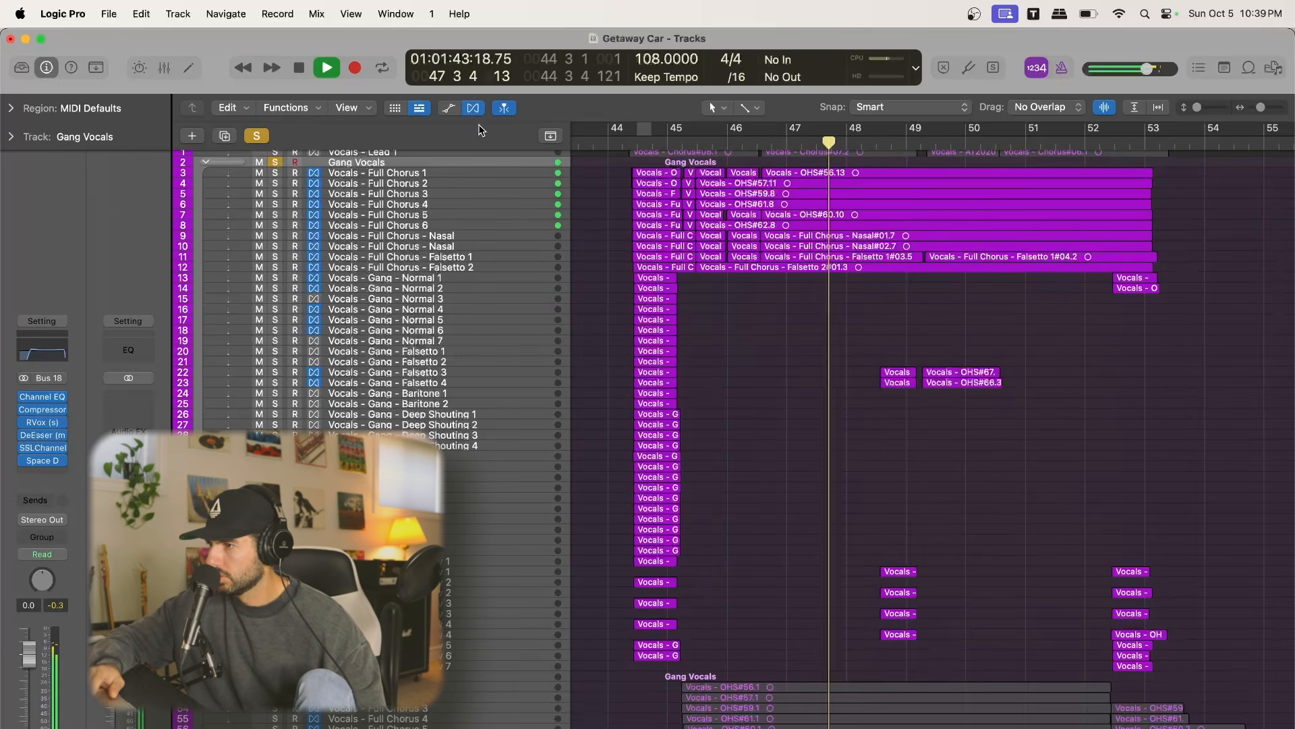
{"action": "scroll", "coordinate": [478, 217], "scroll_direction": "up", "scroll_amount": 1}
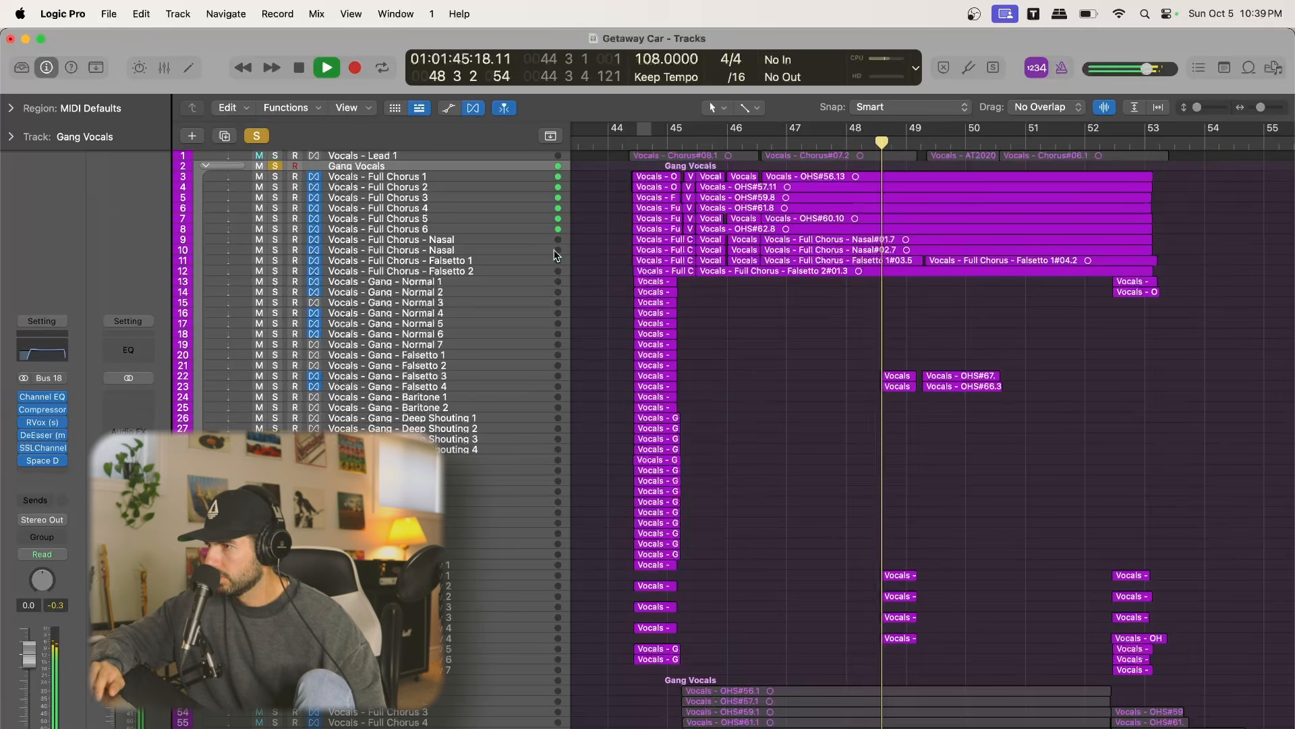